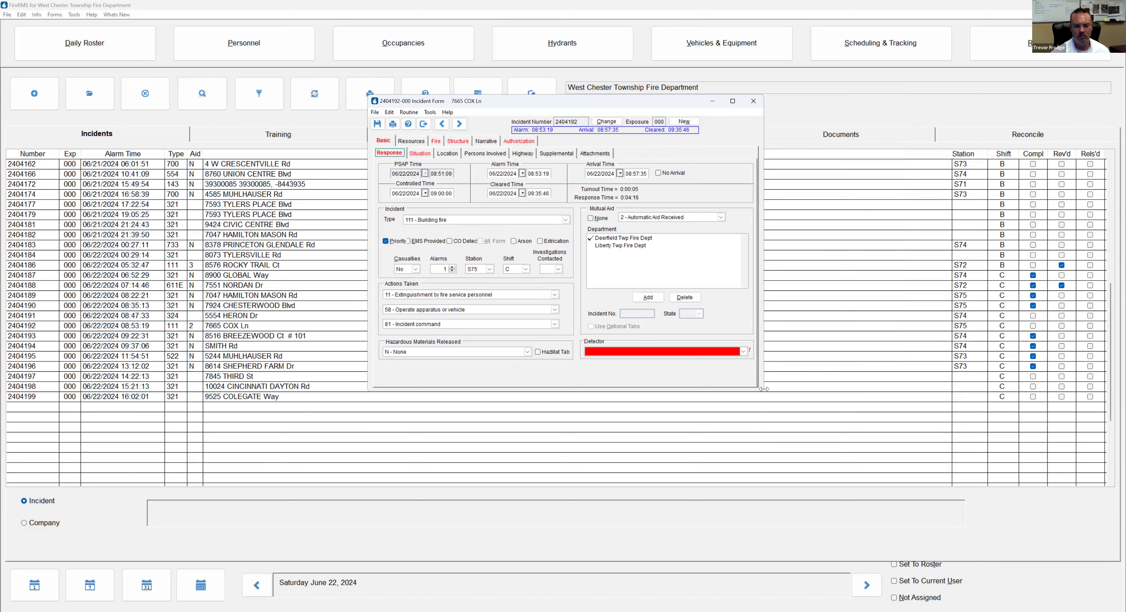
Widen the Incident Form and list the Fire incident type codes (100–136) in the Incident Type code explorer
drag(763, 389, 788, 418)
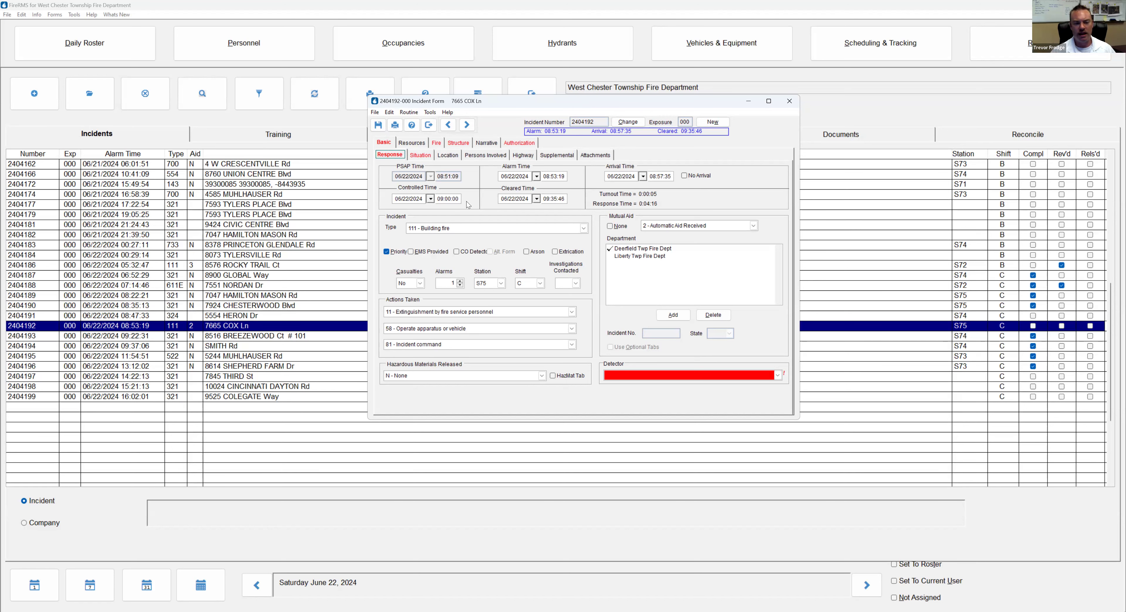
click(463, 225)
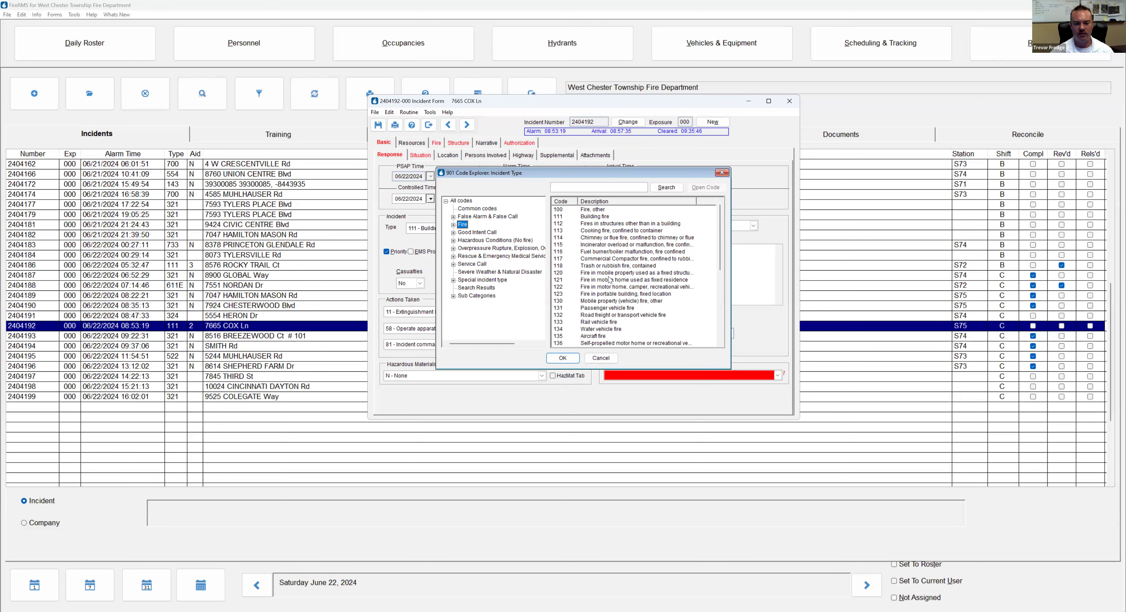
Choose incident type code 142 – Brush, or brush and grass mixture fire
scroll(610, 280, down, 2)
scroll(605, 291, down, 2)
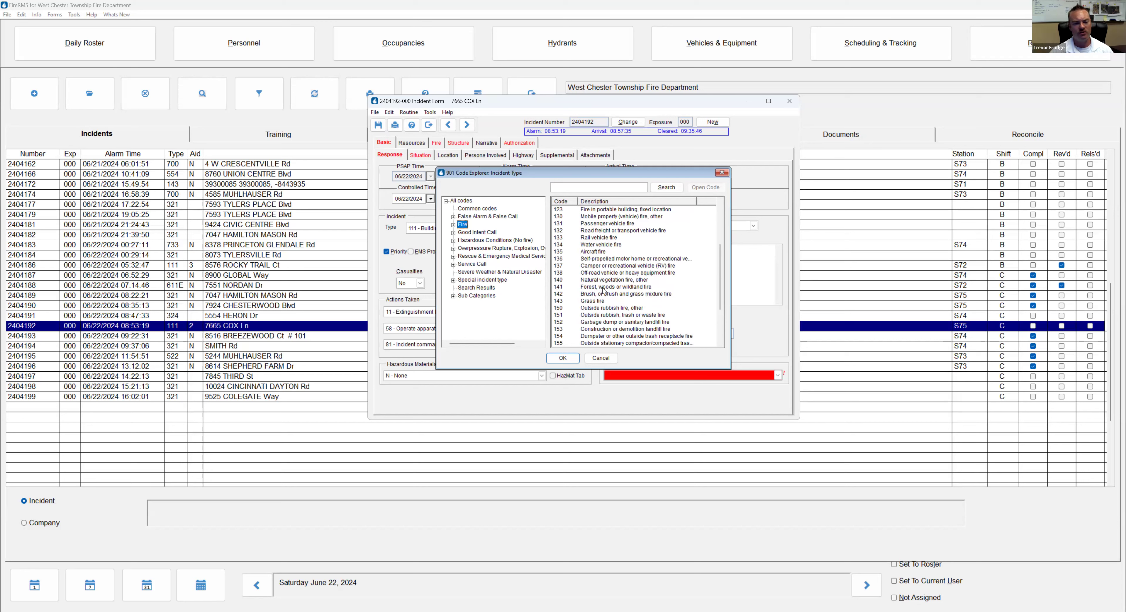
scroll(605, 279, down, 2)
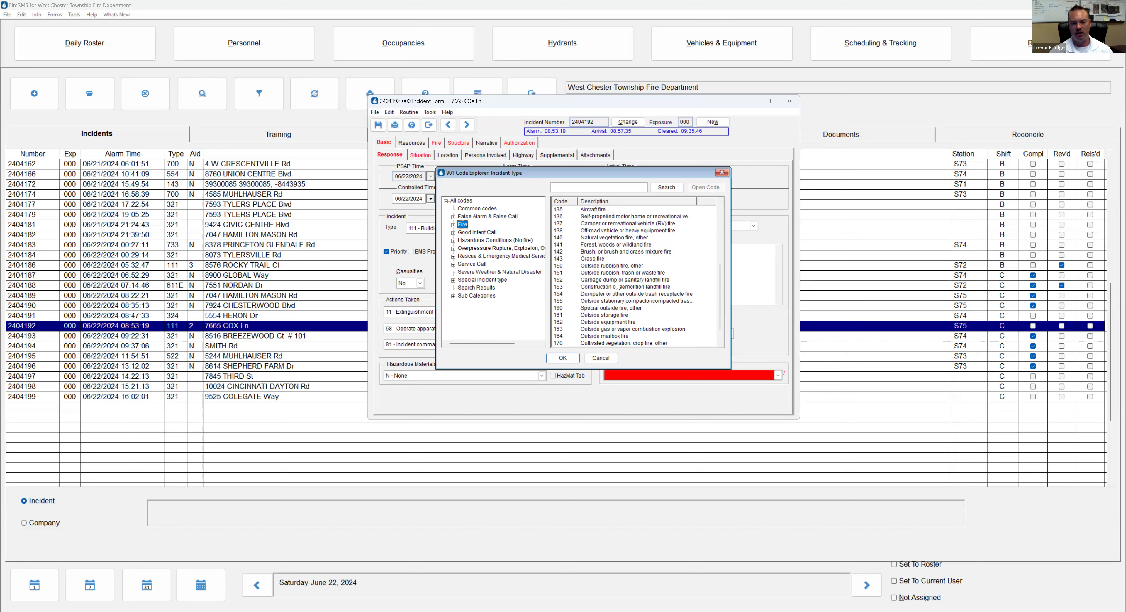
click(593, 253)
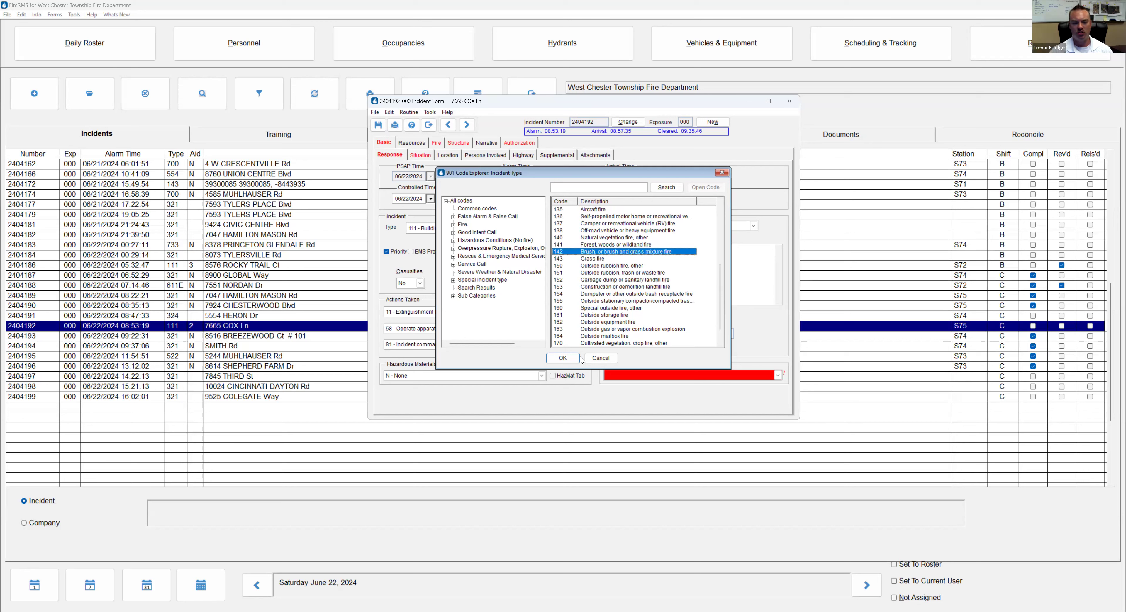
click(561, 359)
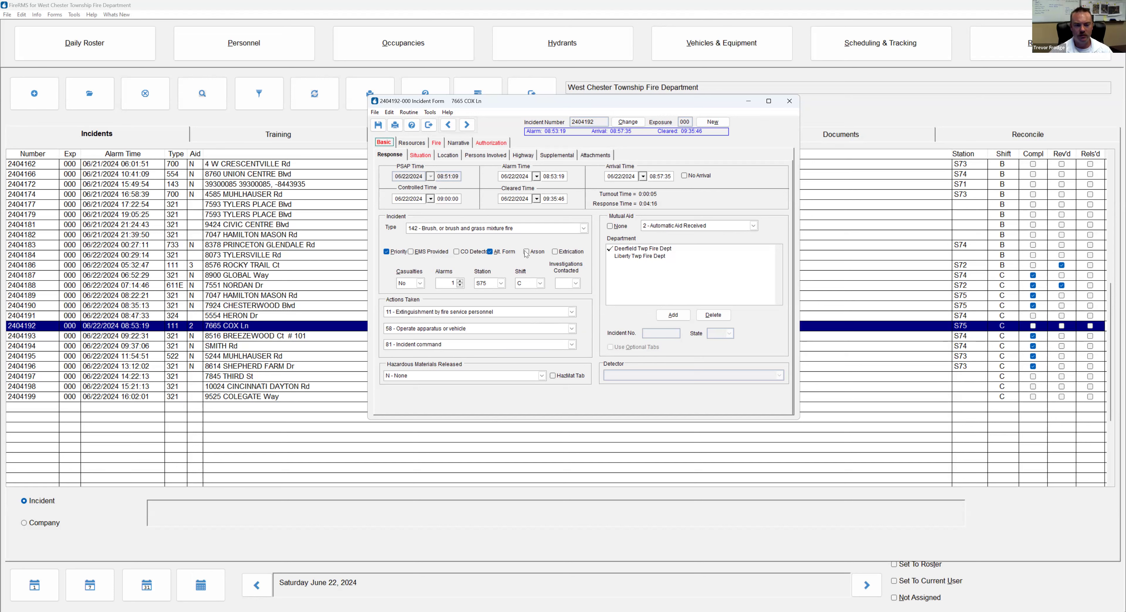
On the Situation tab, enter initial dispatch 111, final dispatch 142 and delay NN – No Delay
click(423, 158)
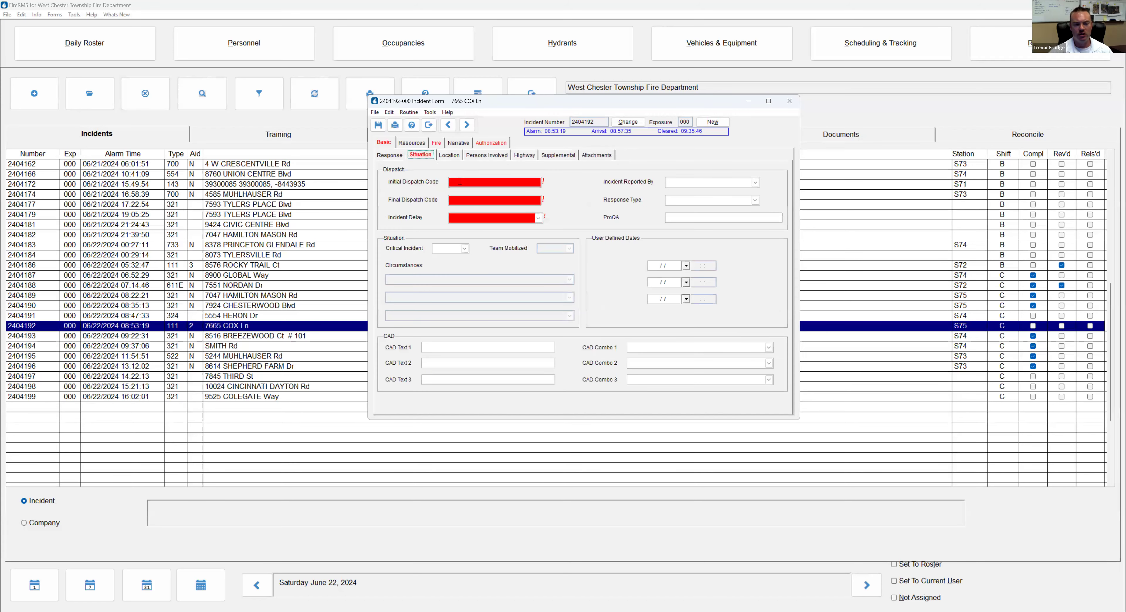
click(480, 180)
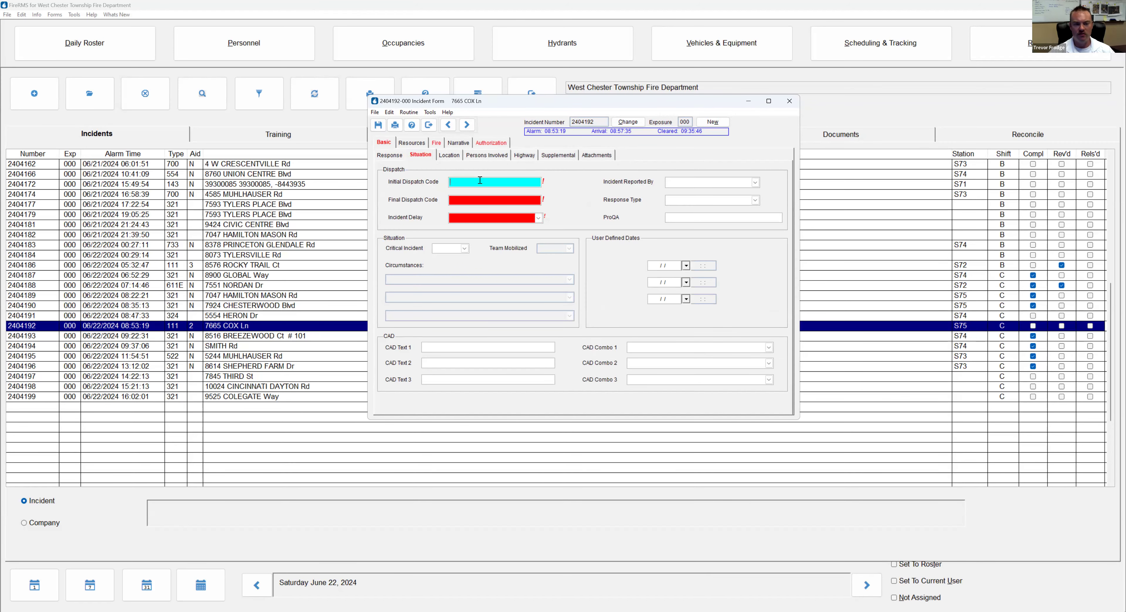
key(Tab)
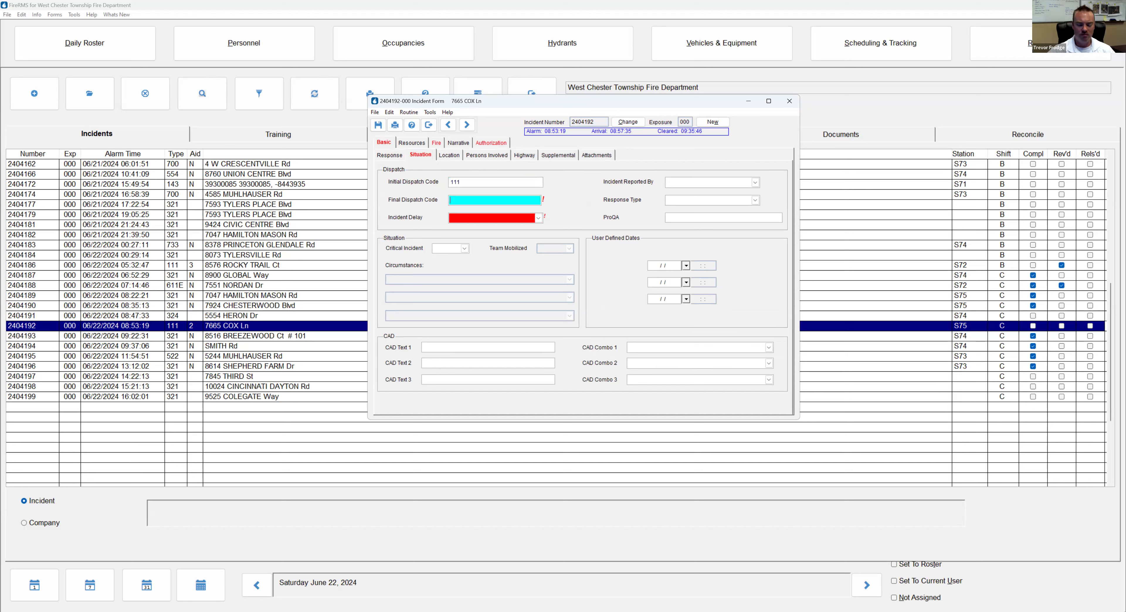
text(142)
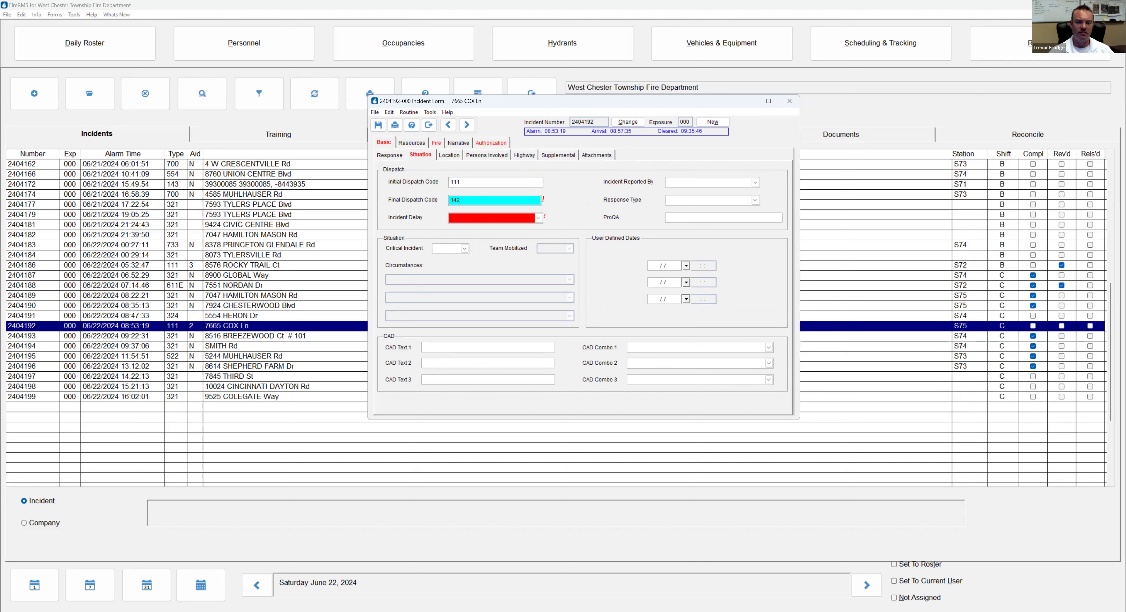
key(Tab)
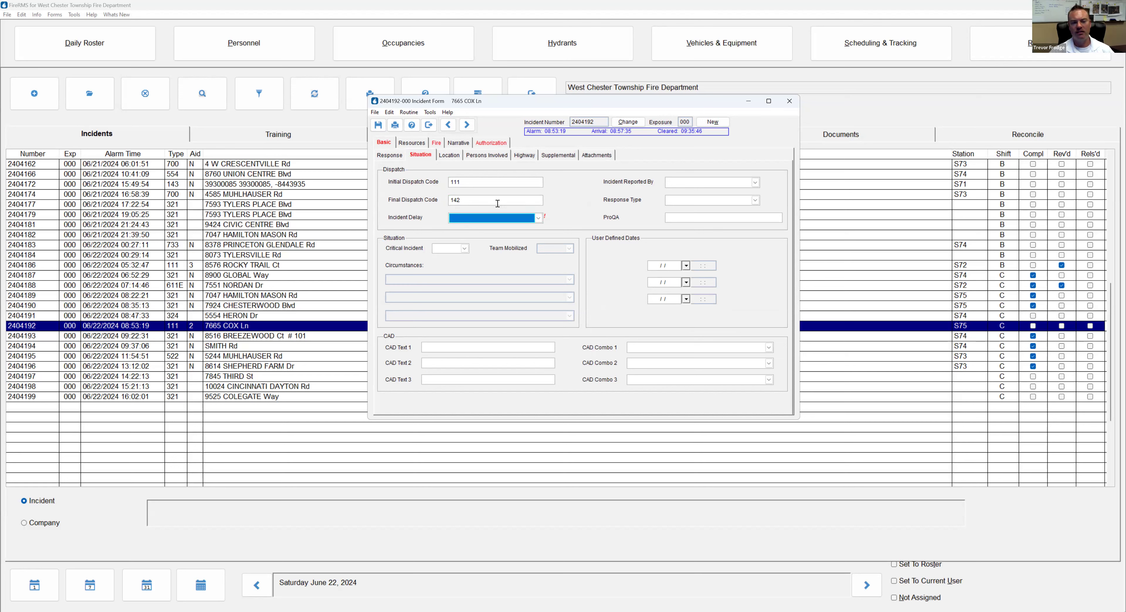
key(n)
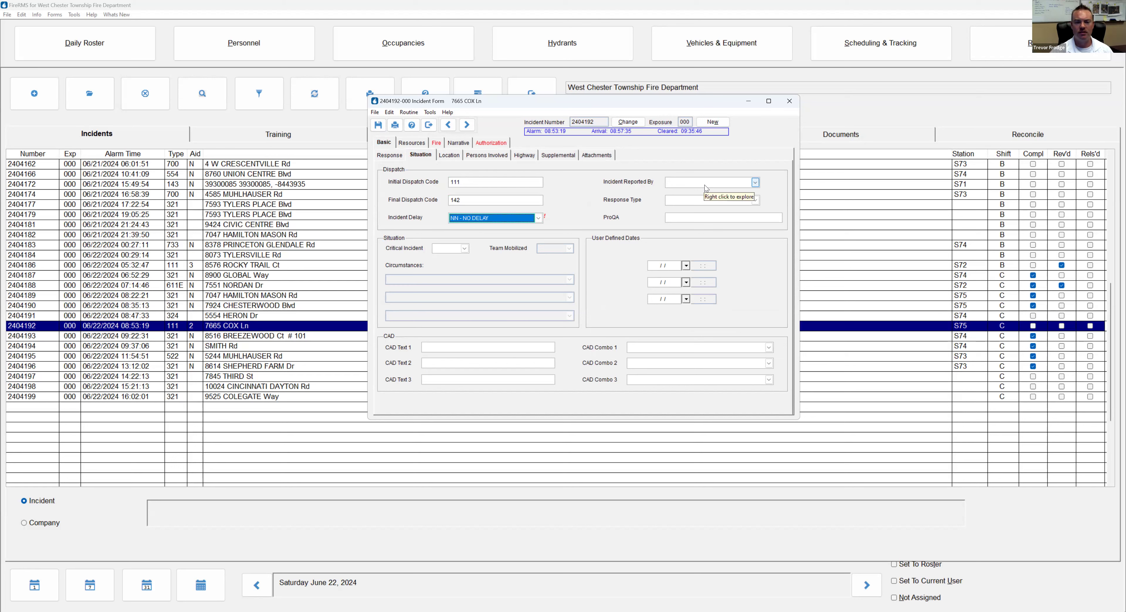
Set Reported By to Occupant and Response Type to ER – Emergency Response
click(736, 185)
scroll(757, 226, down, 1)
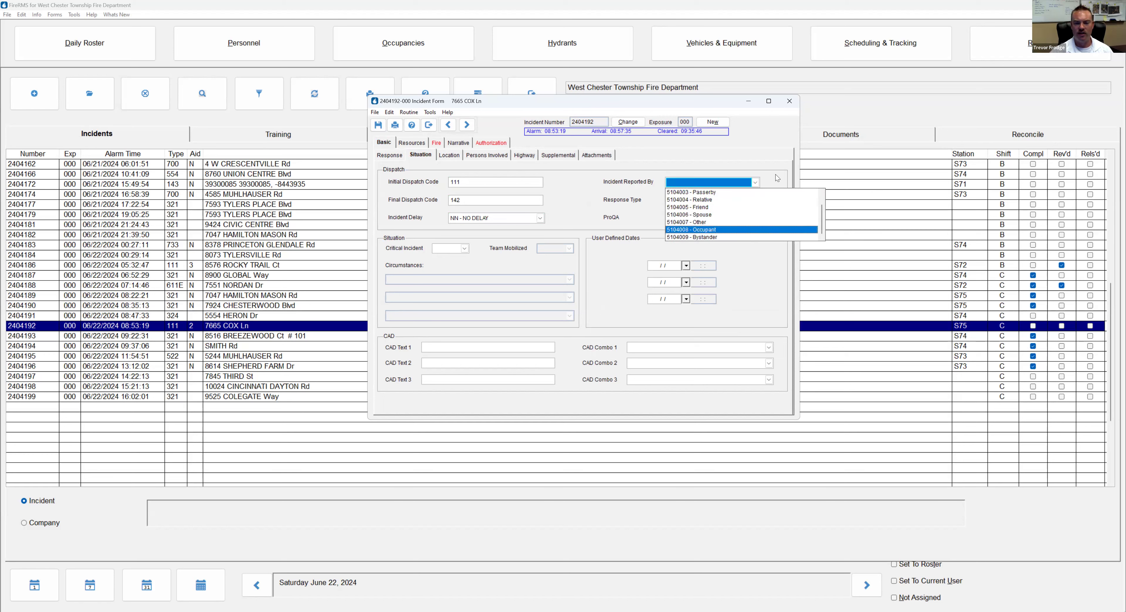
click(764, 184)
click(756, 199)
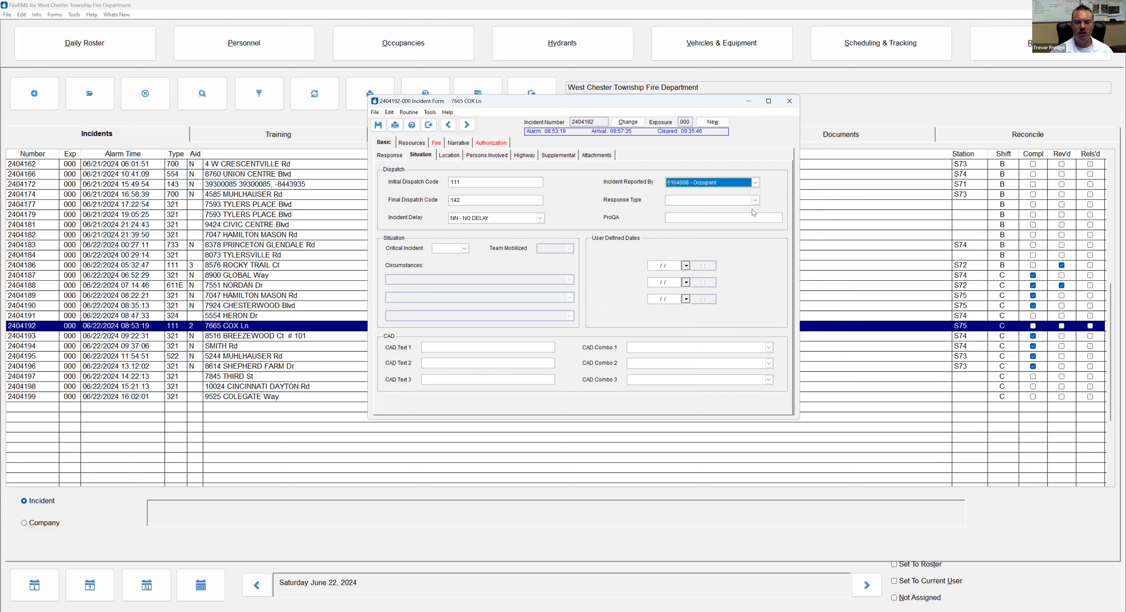
key(Return)
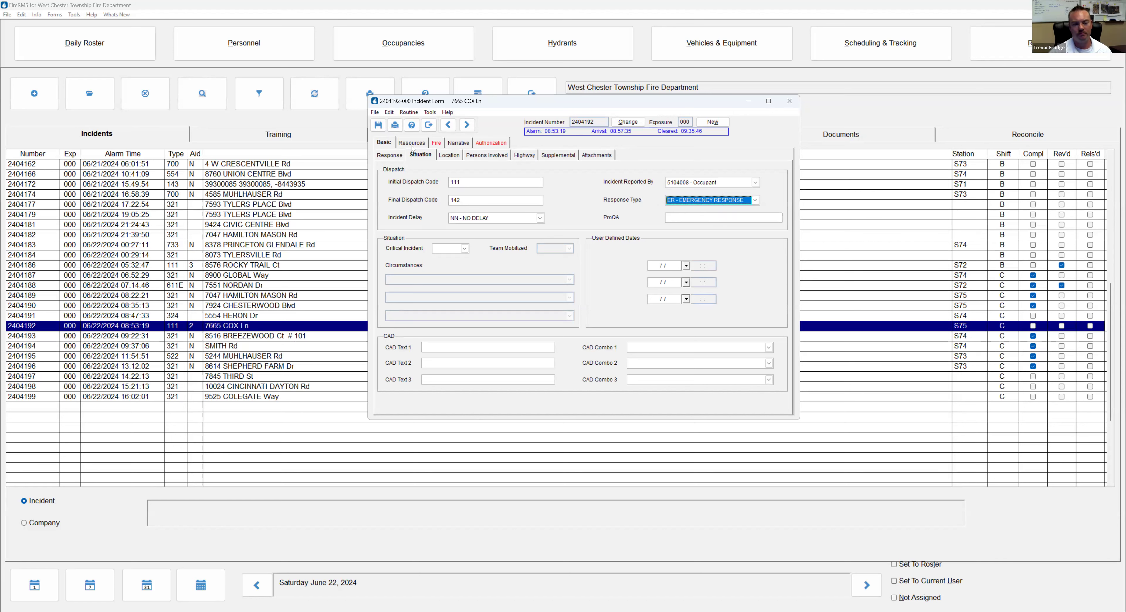
click(453, 157)
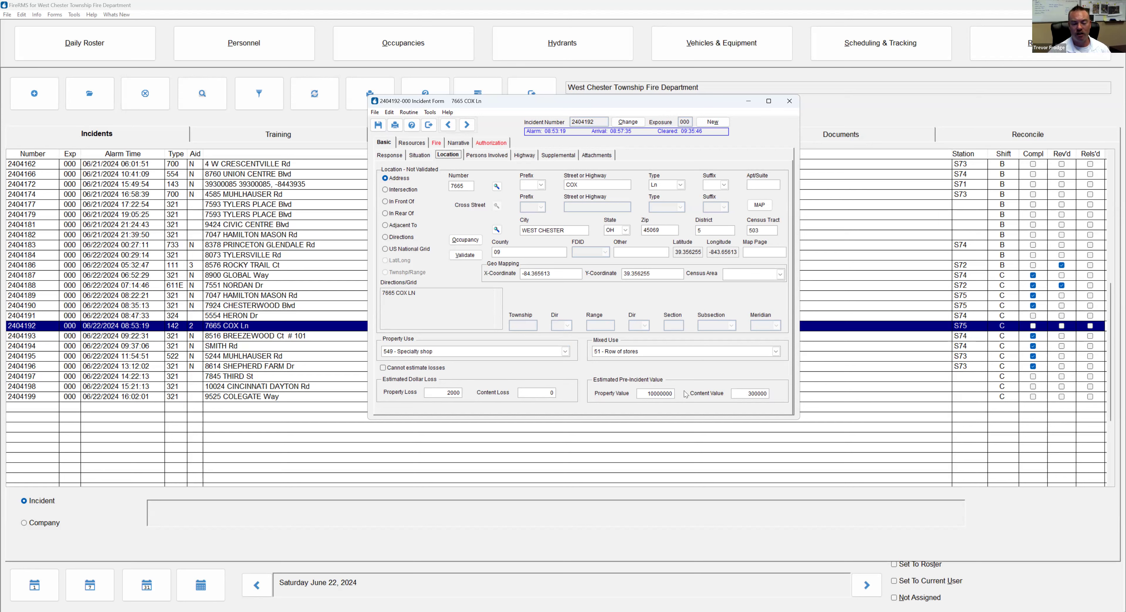
click(429, 127)
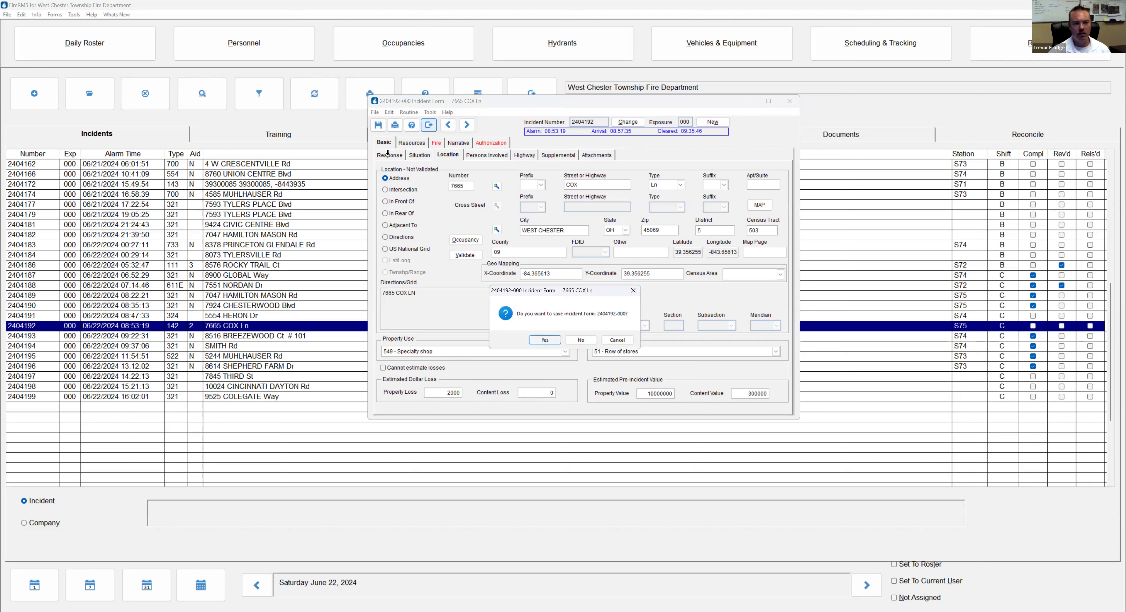
Save incident 2404192 and search Occupancies by name for 'deweys'
click(418, 50)
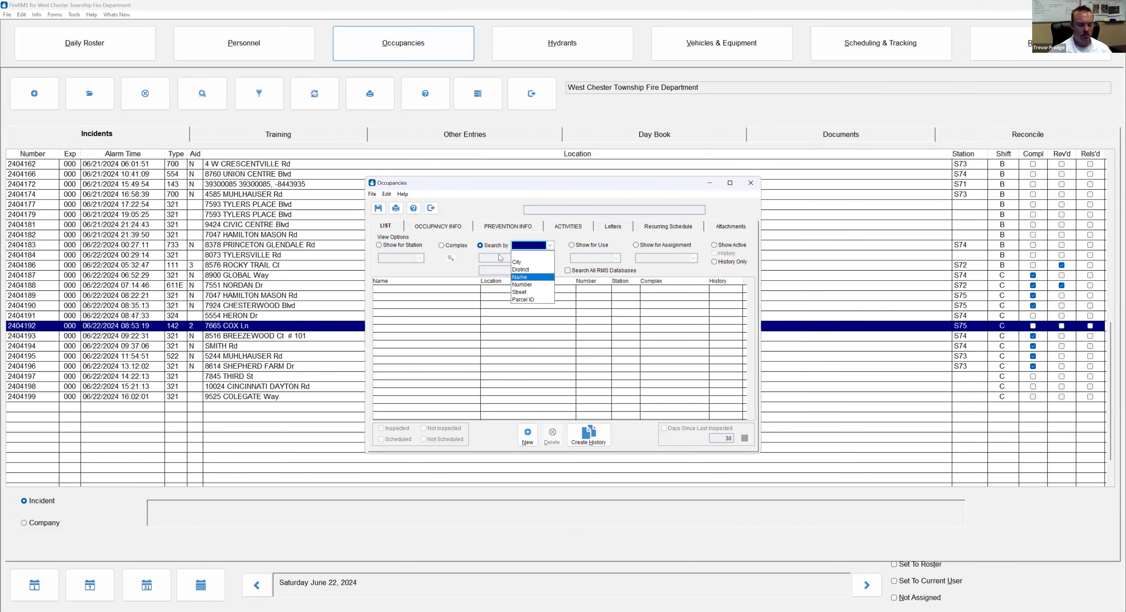
click(529, 278)
text(dewey)
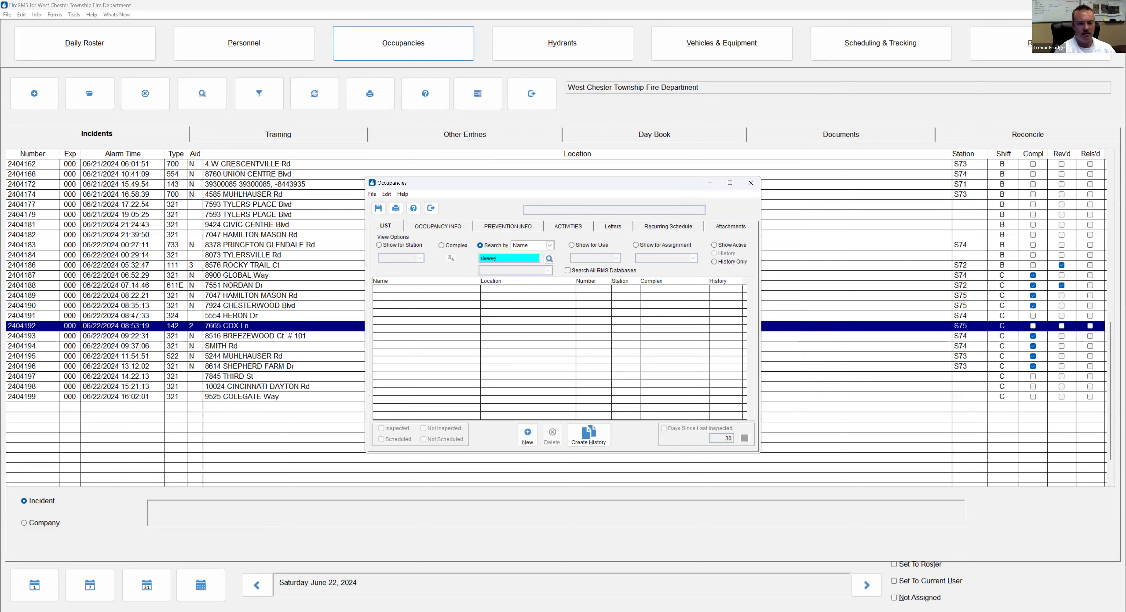
text(s)
key(Return)
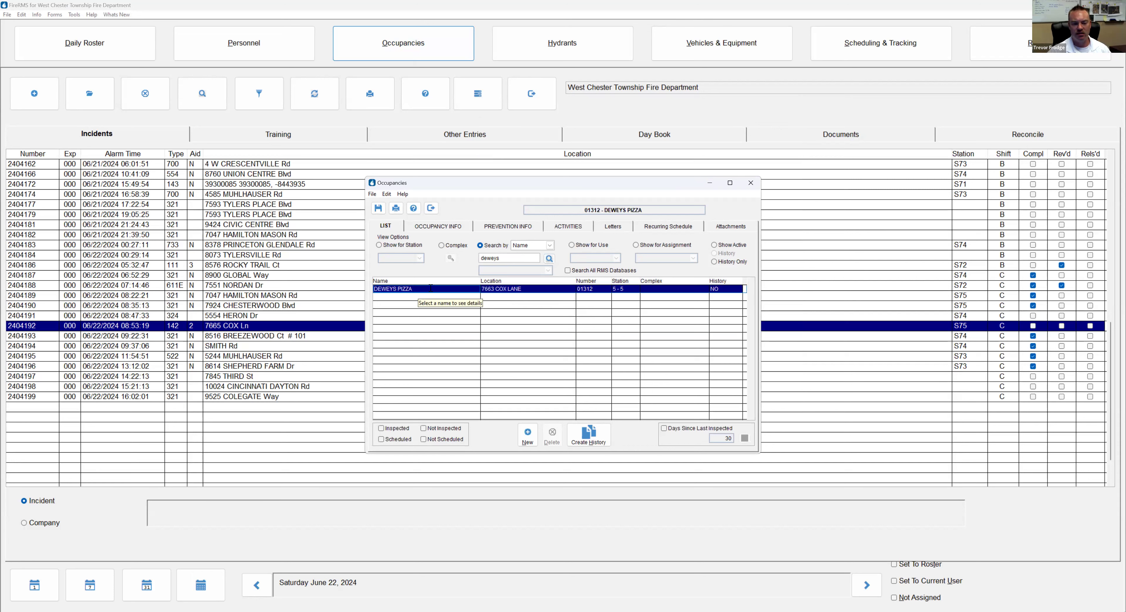
View DEWEYS PIZZA's Occupancy Info, then return to the Incidents list
click(430, 288)
click(457, 228)
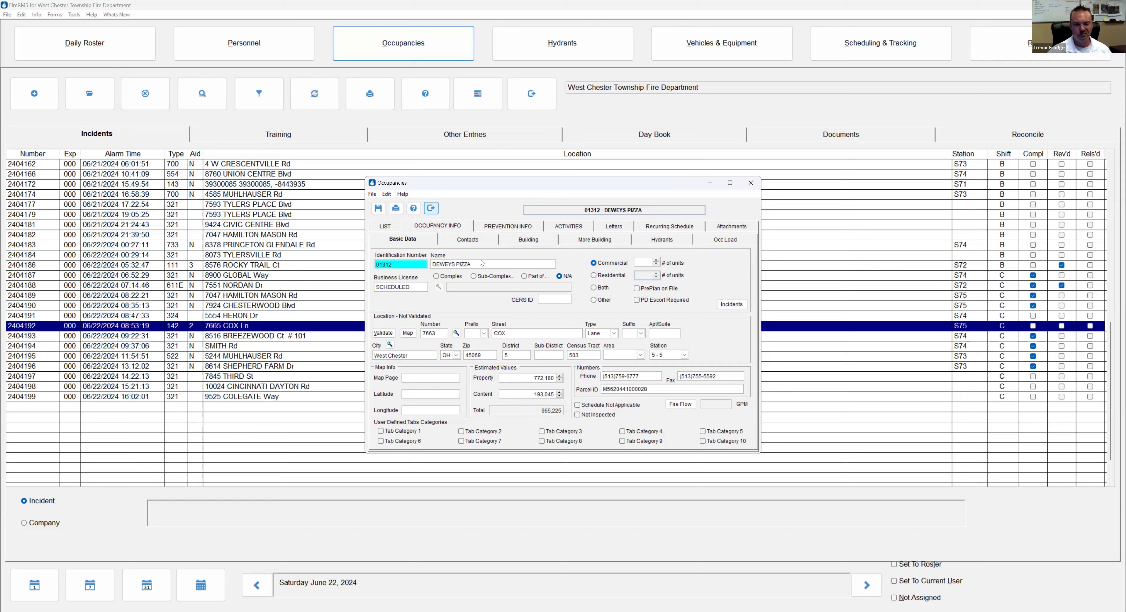
click(313, 326)
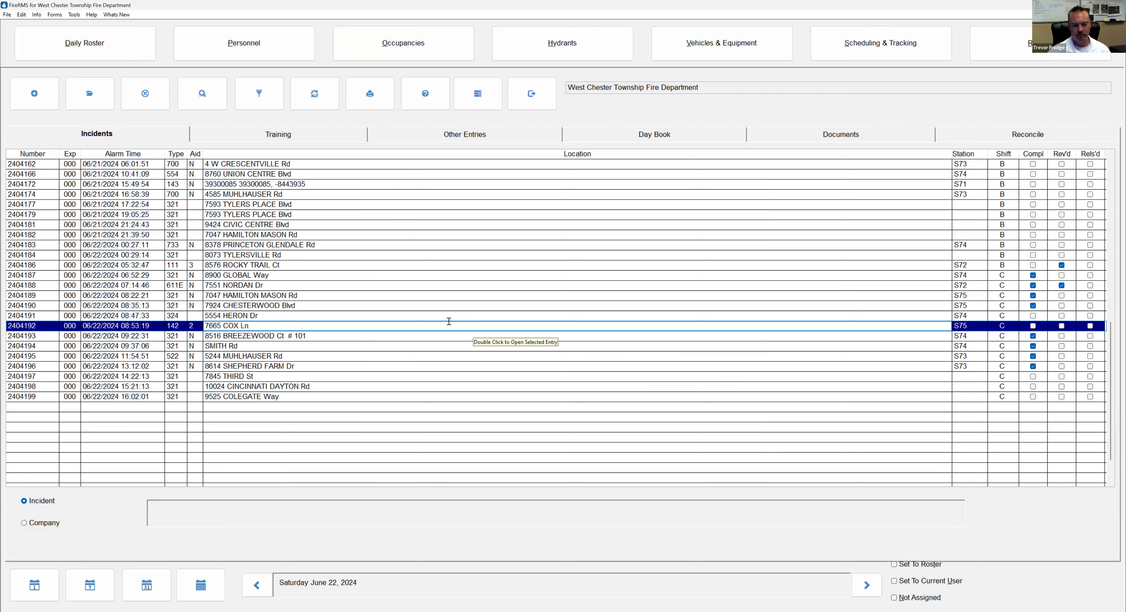
Reopen incident 2404192 and enter pre-incident values of 1200000 for property and 475000 for contents
double_click(301, 325)
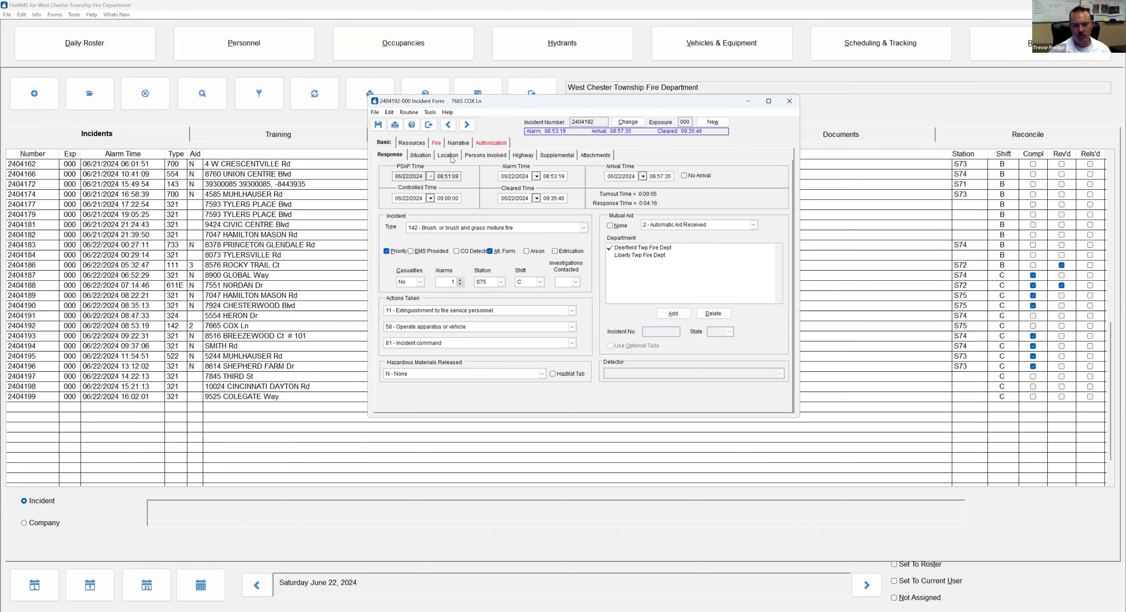
click(457, 158)
click(643, 389)
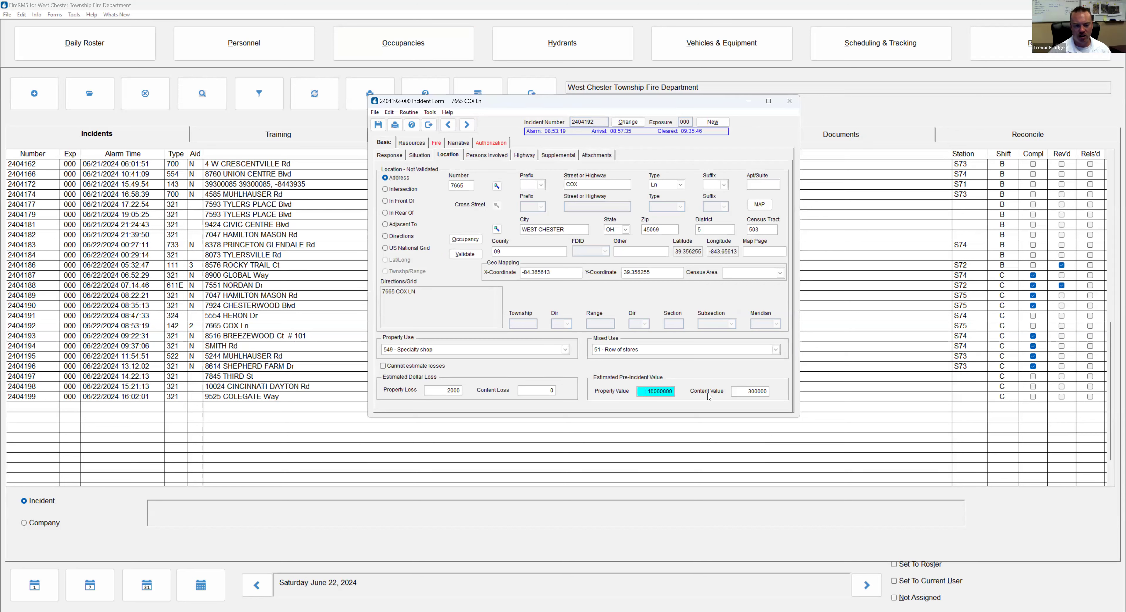
text(1200000)
click(765, 390)
text(475000)
key(Tab)
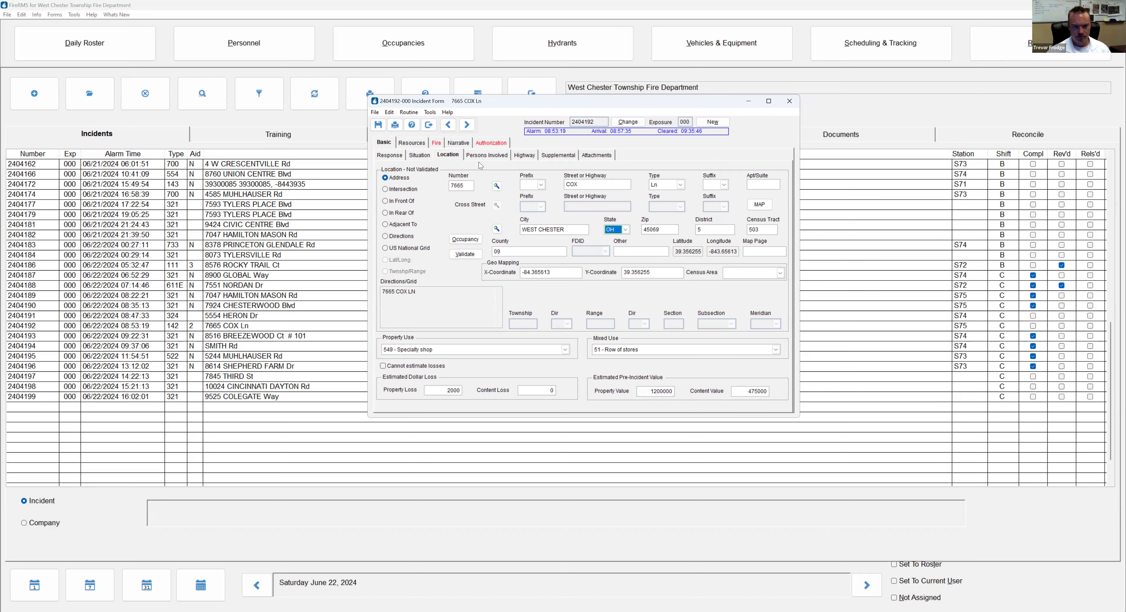
Add a new involved person with last and first name and an estimated age of 28
click(490, 156)
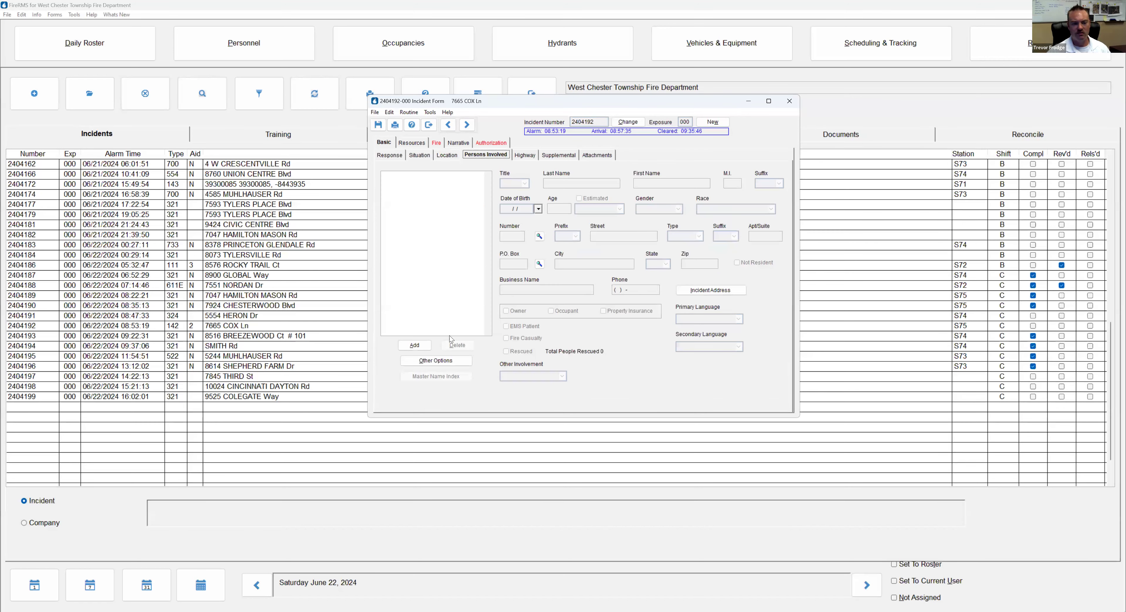
click(422, 346)
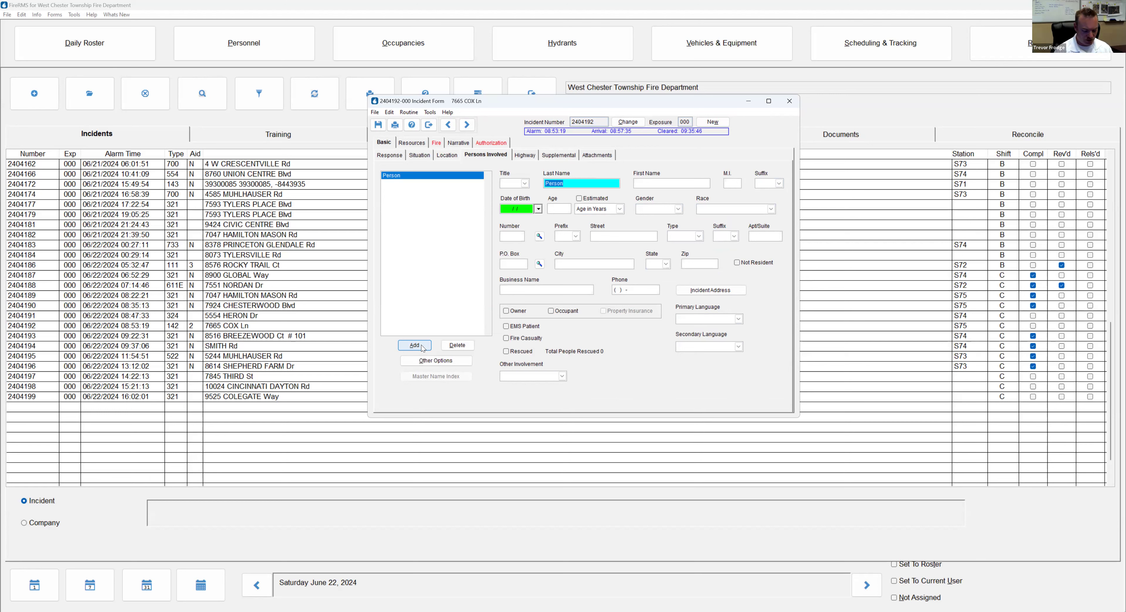
key(Tab)
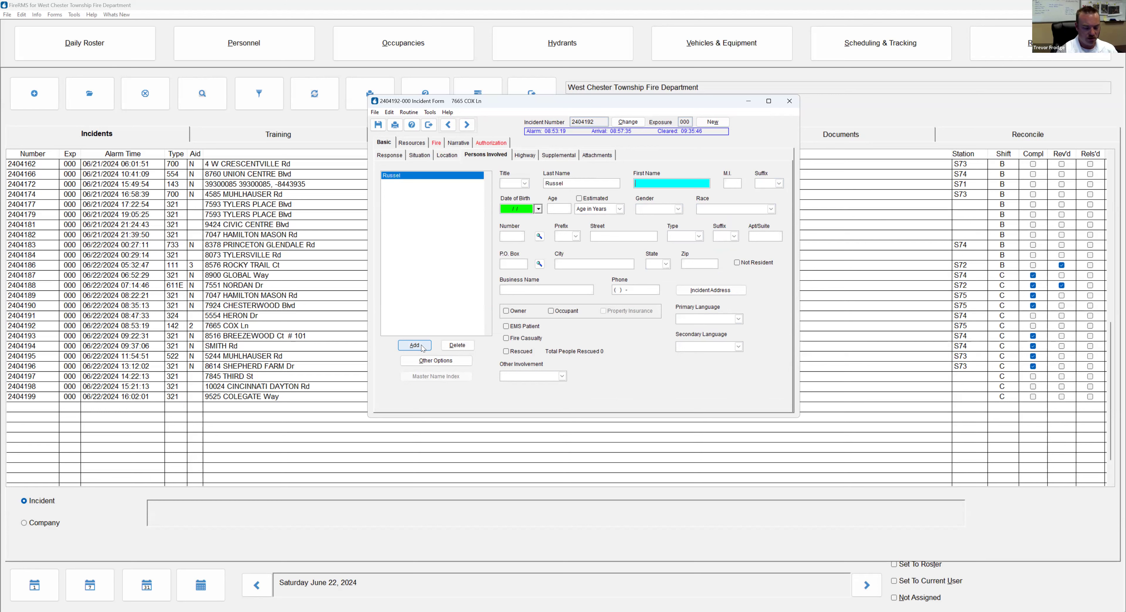
key(Tab)
key(Tab)
key(Tab)
key(Tab)
text(28)
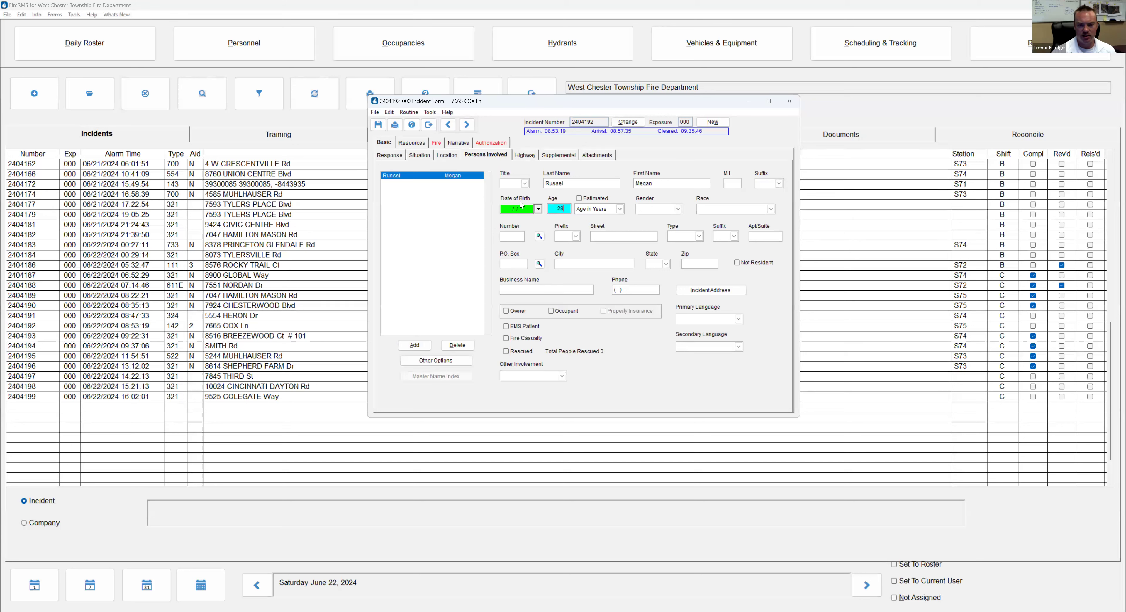
click(587, 200)
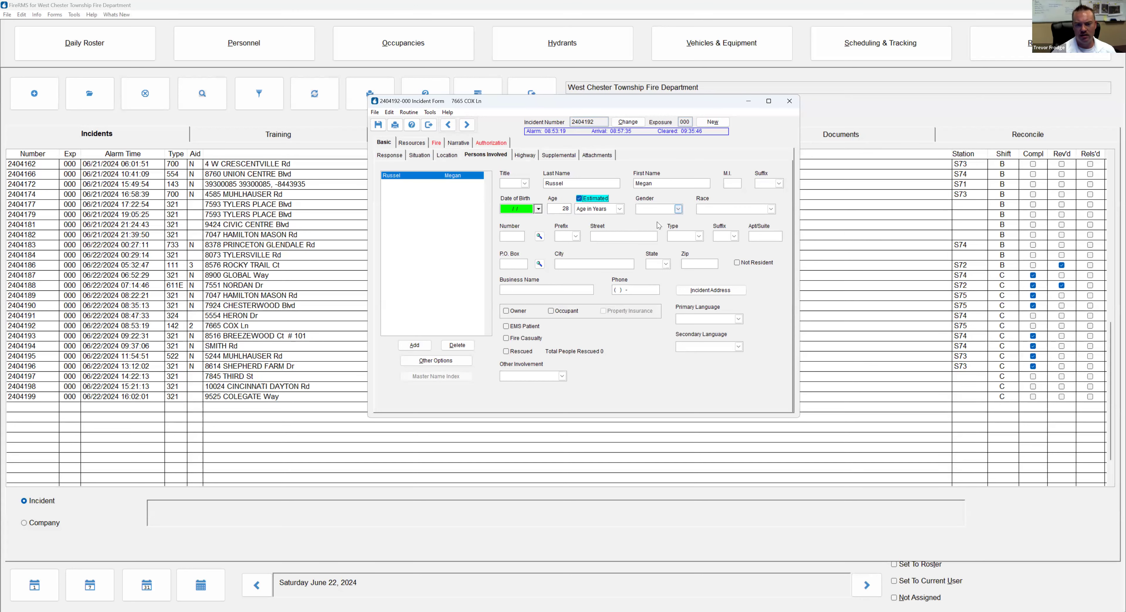
Set the person's gender to Female and race to White, with incident address, phone number and Occupant checked
click(657, 208)
click(704, 210)
click(704, 221)
click(684, 289)
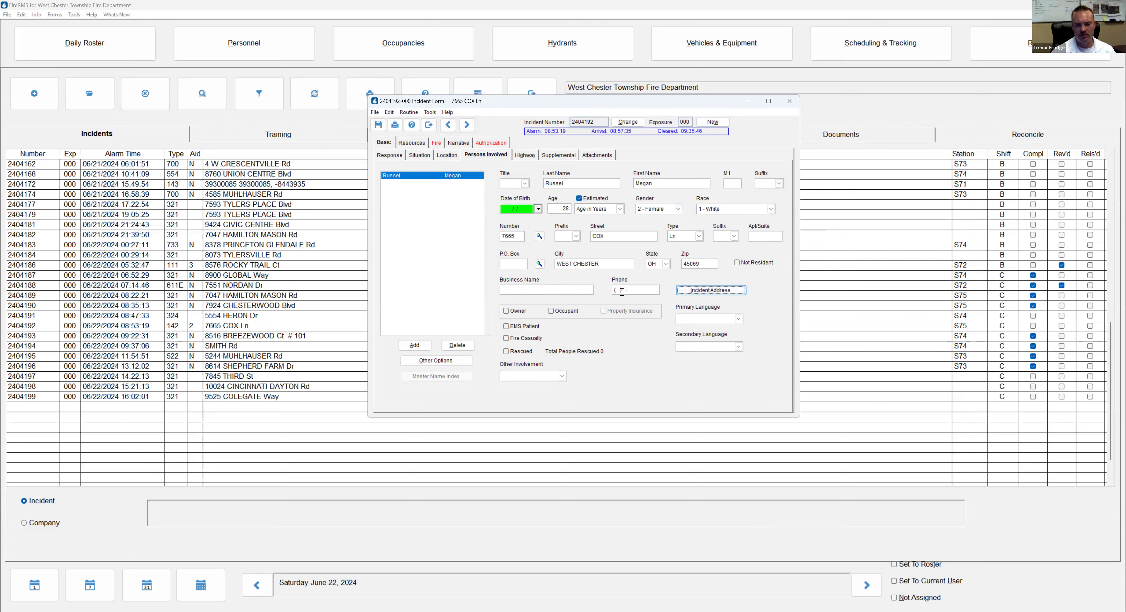
key(Tab)
click(551, 312)
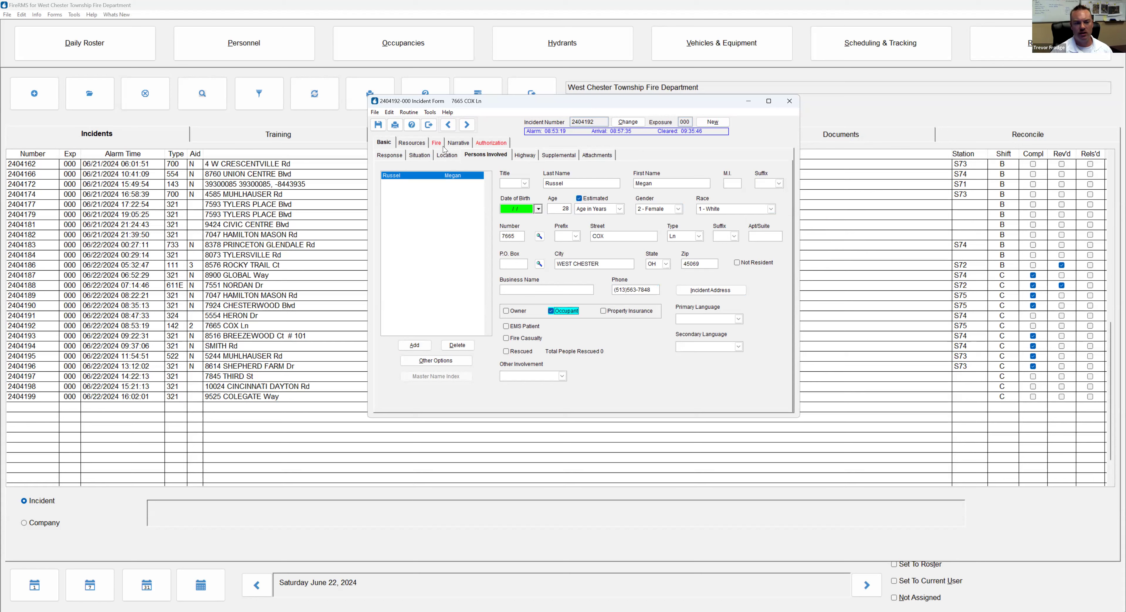
Add 12 – Salvage & overhaul as truck L75's fourth action taken under Resources > Apparatus
click(419, 144)
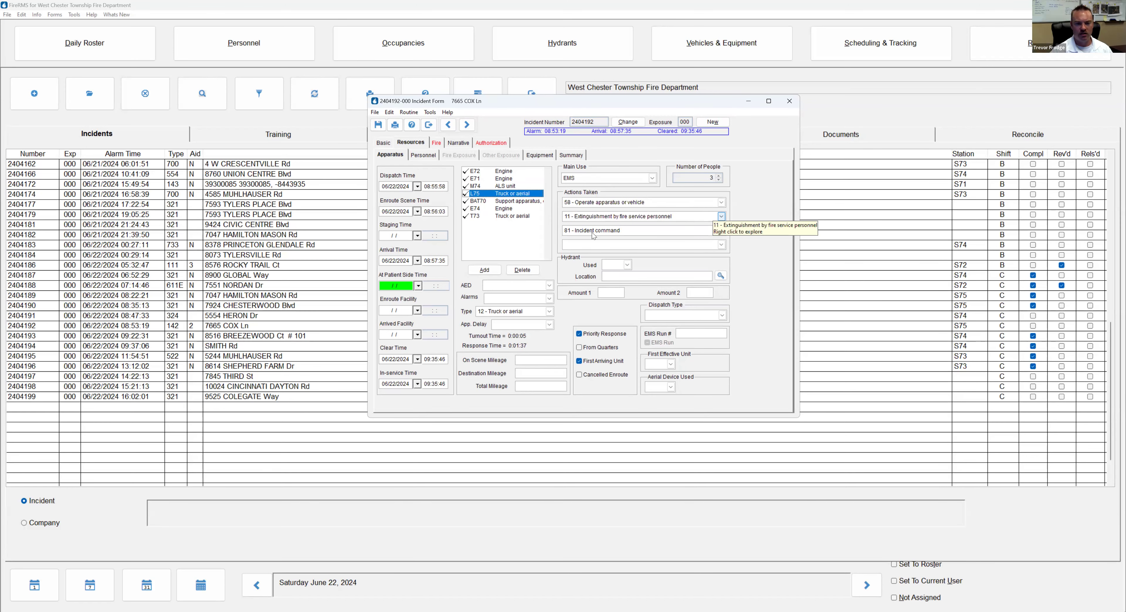
click(598, 244)
text(12 - Salvage & overhaul)
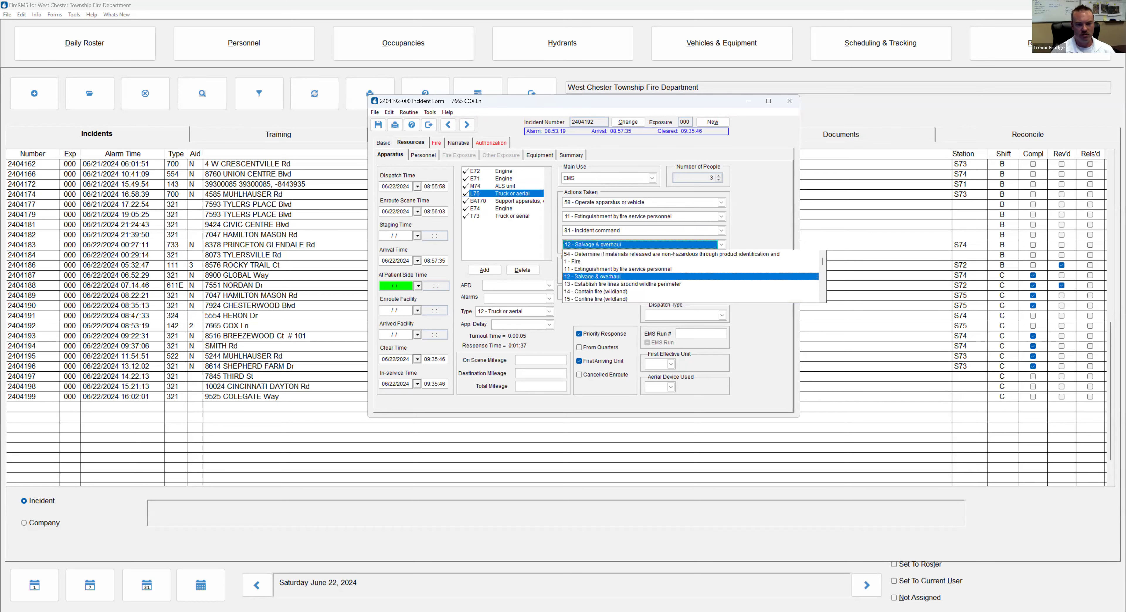
key(Tab)
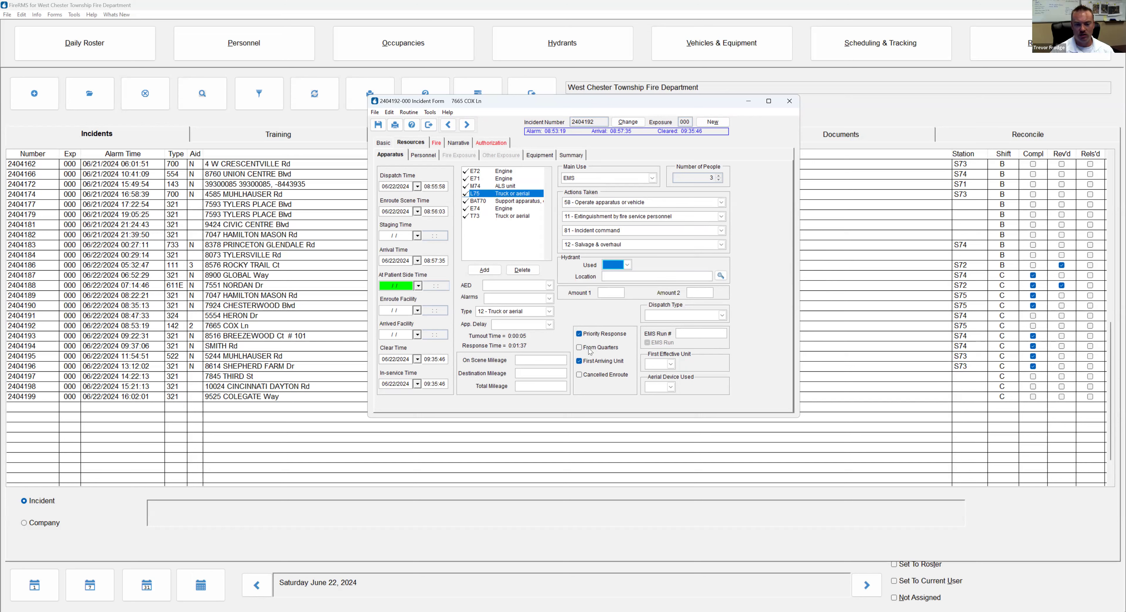
click(485, 178)
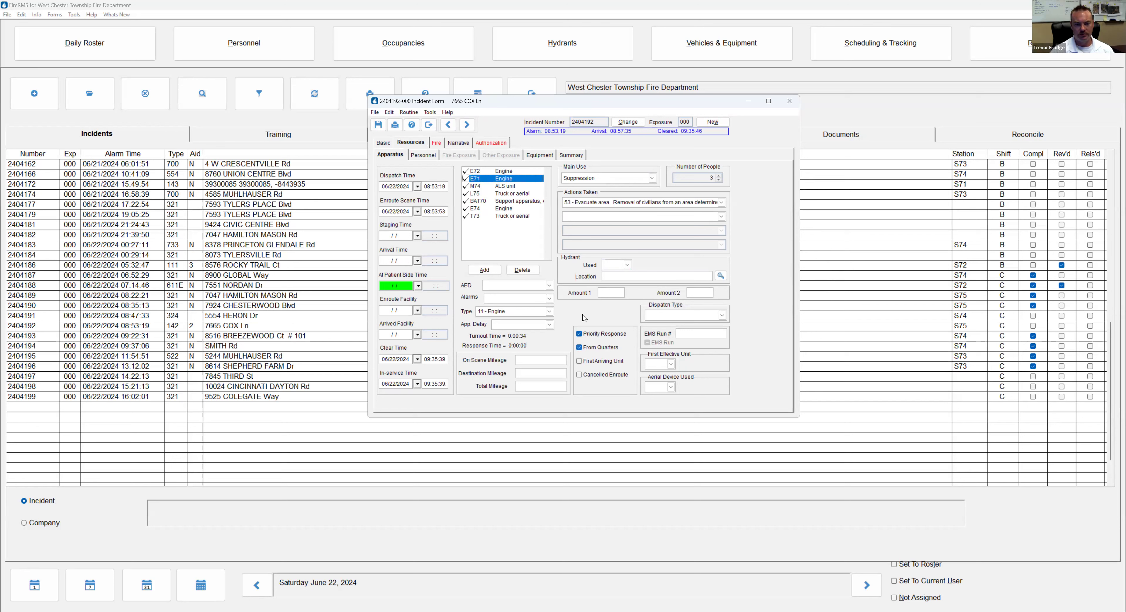
click(487, 193)
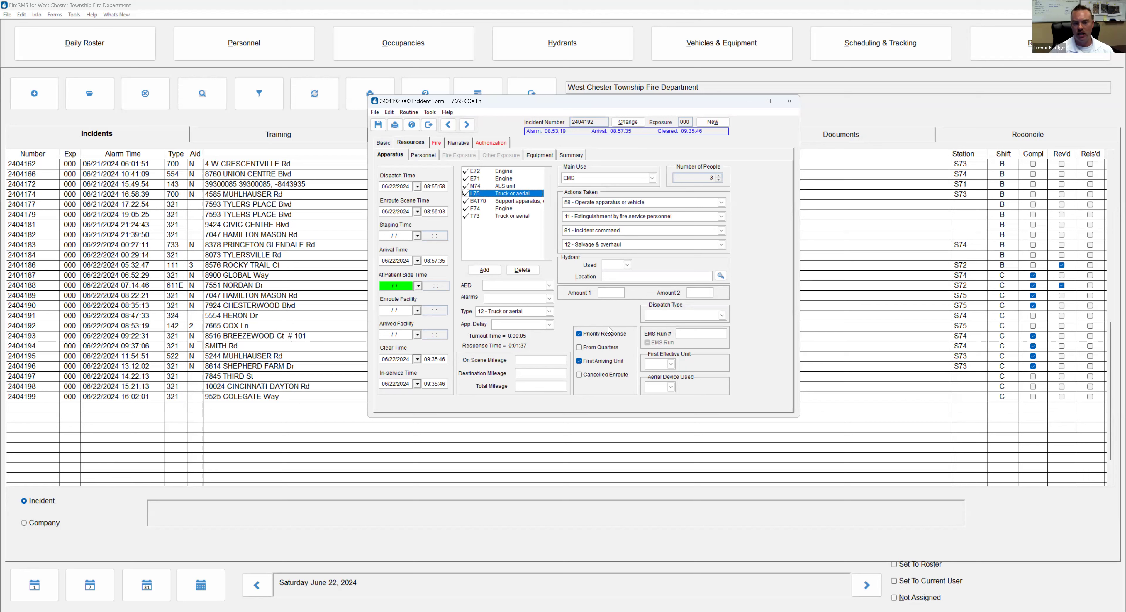
click(430, 157)
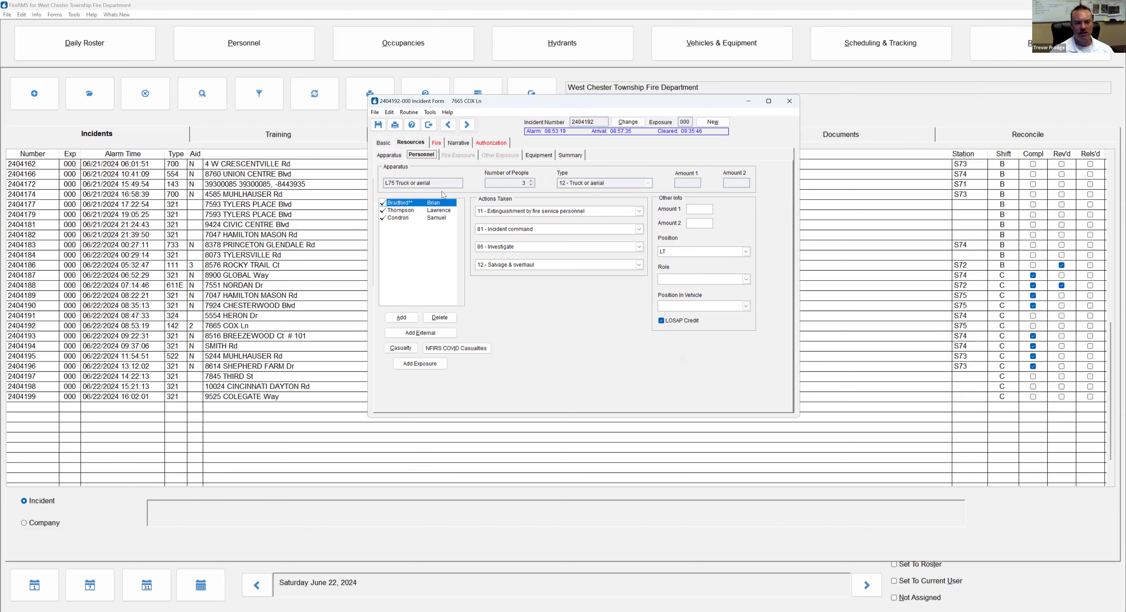
click(435, 212)
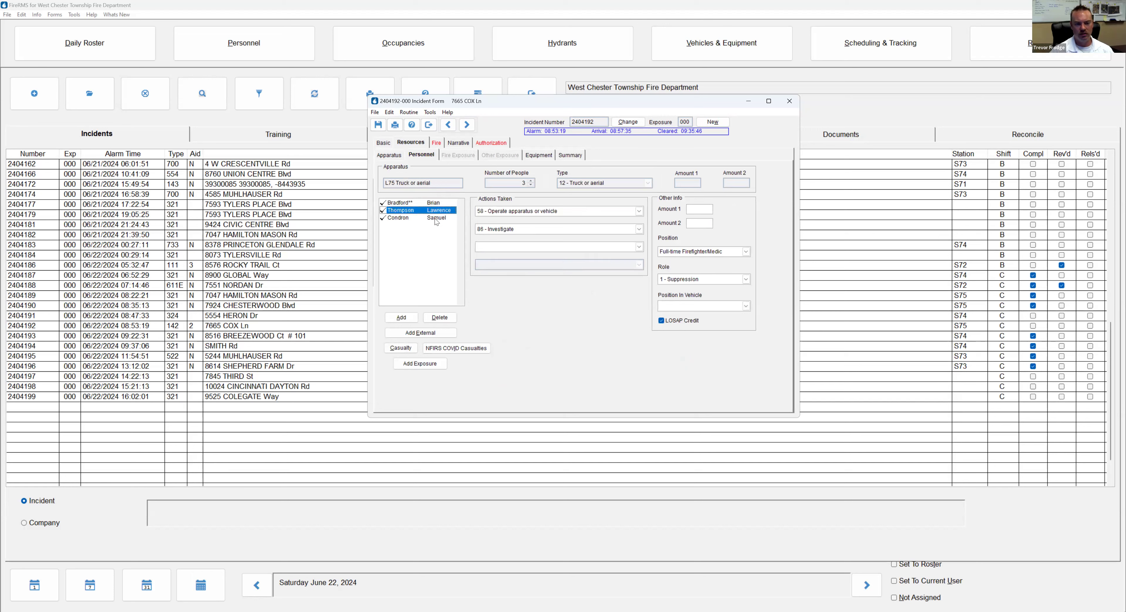
click(436, 219)
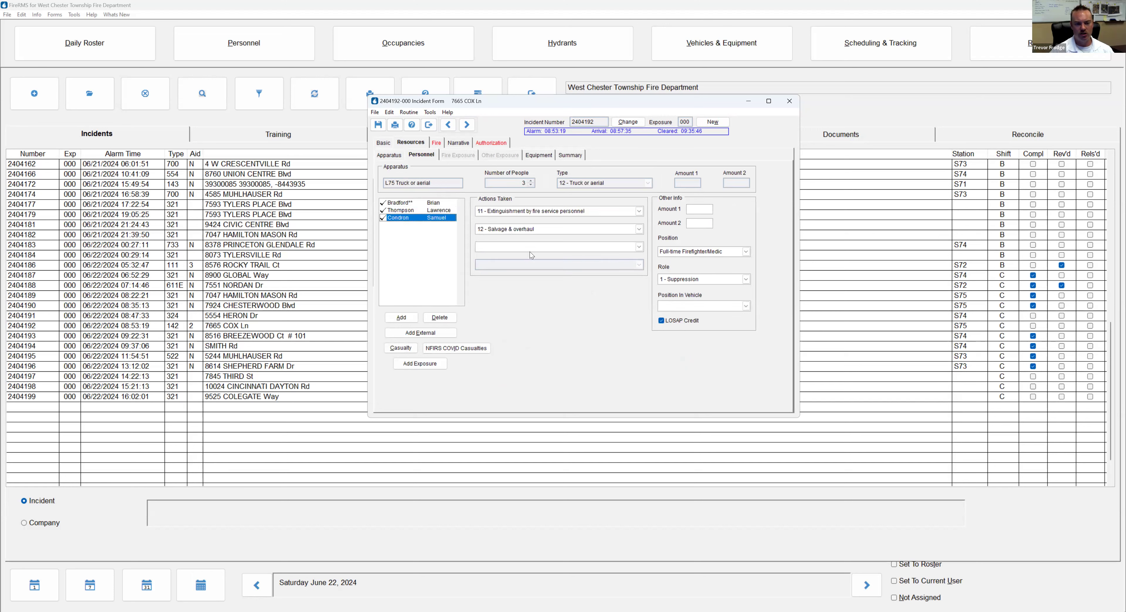
click(395, 157)
click(481, 202)
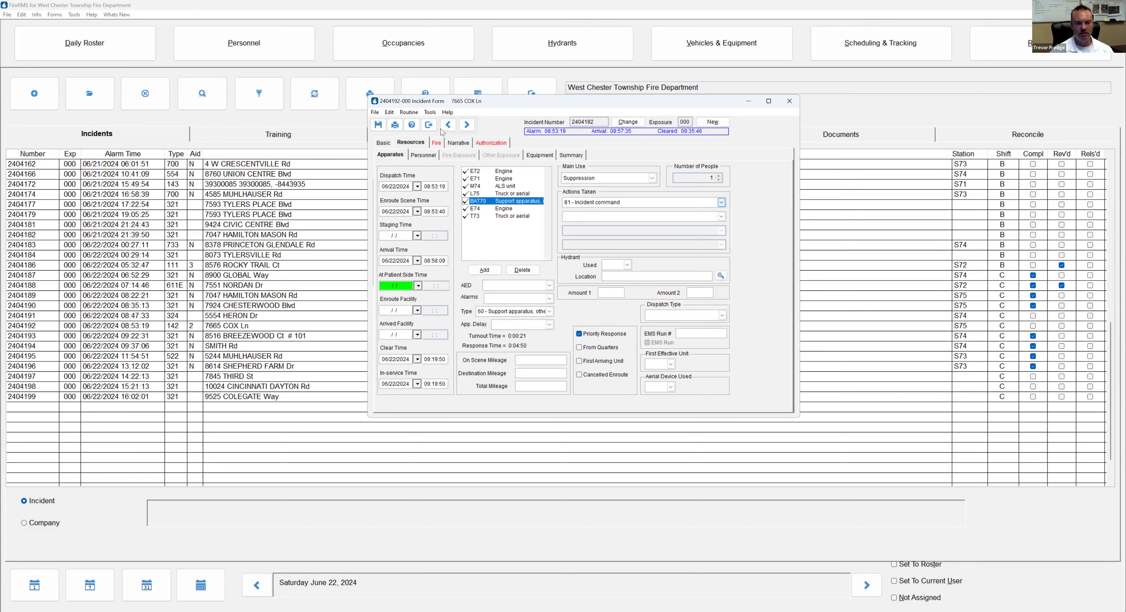
click(422, 155)
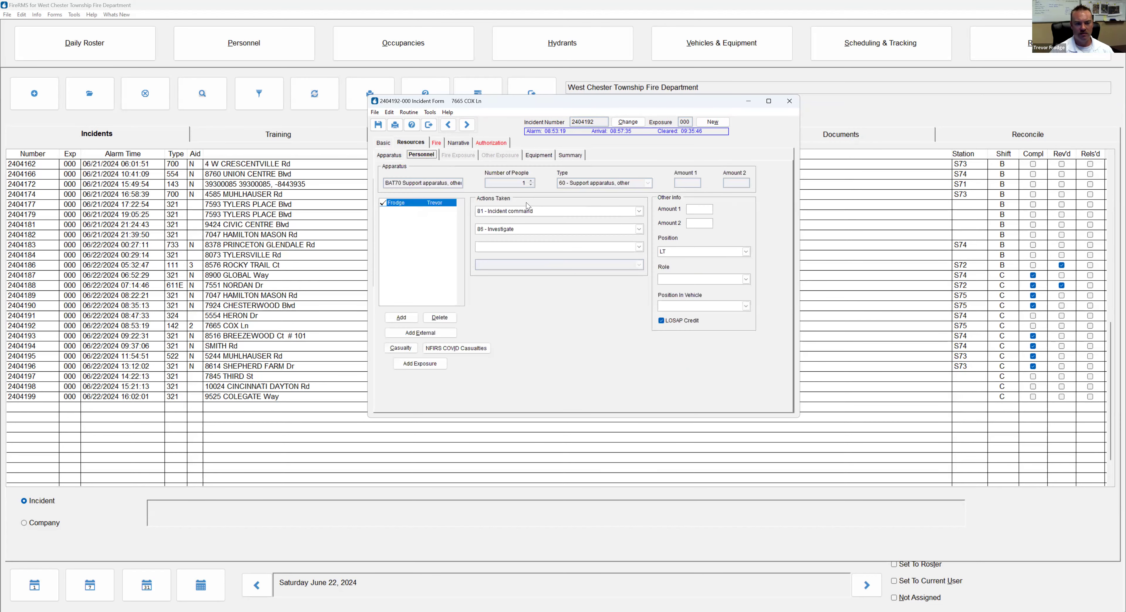
click(390, 155)
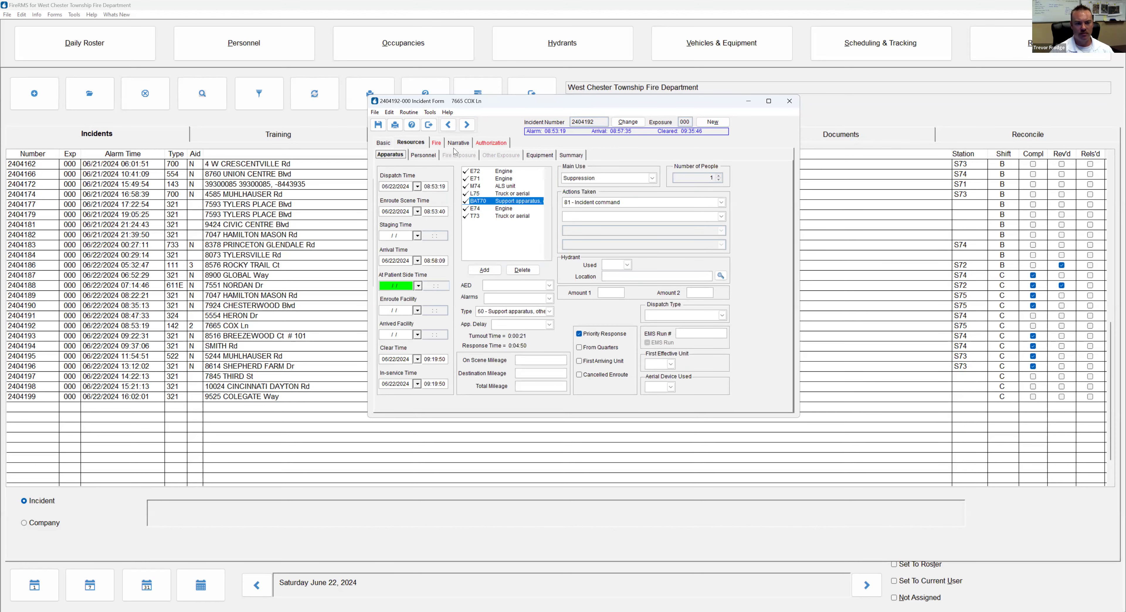
On the Fire tab, record 1 building involved and 0 buildings threatened
click(437, 144)
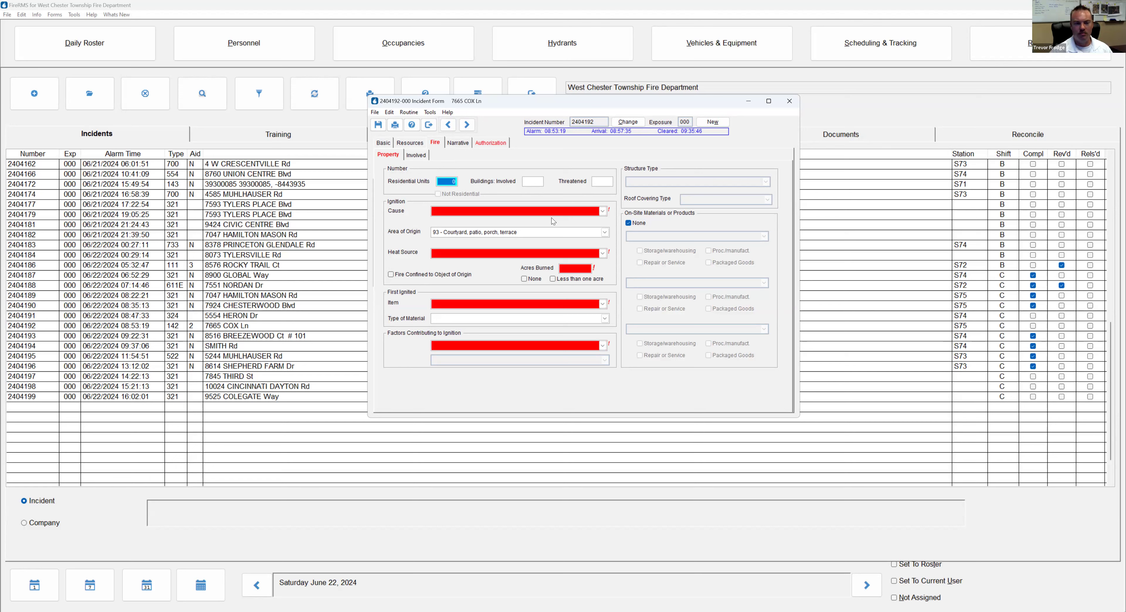
text(0)
click(542, 183)
text(1)
key(Tab)
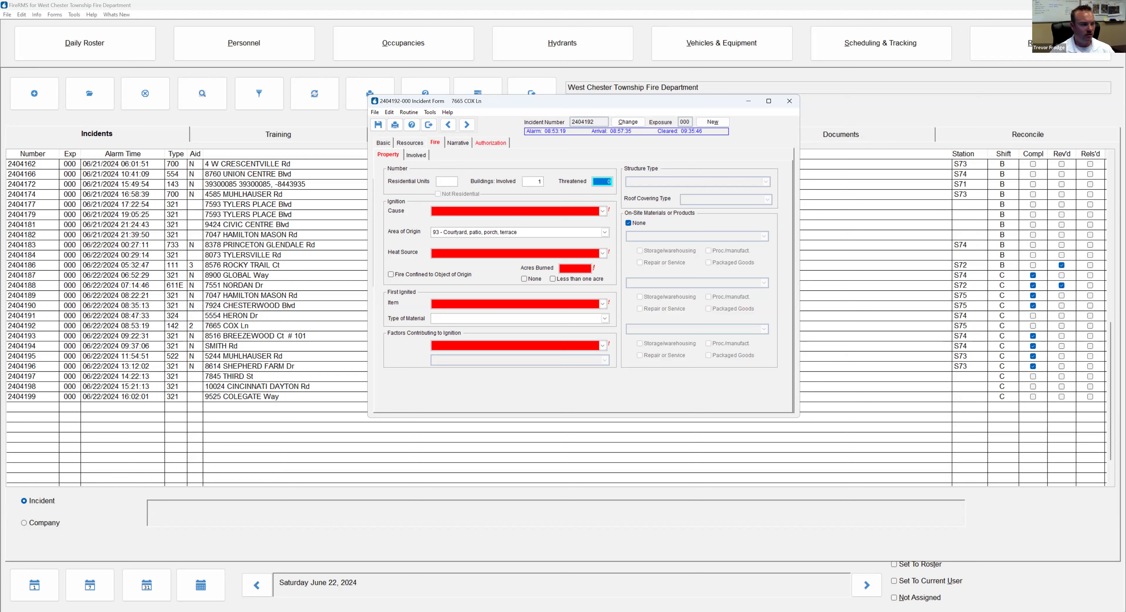
text(0)
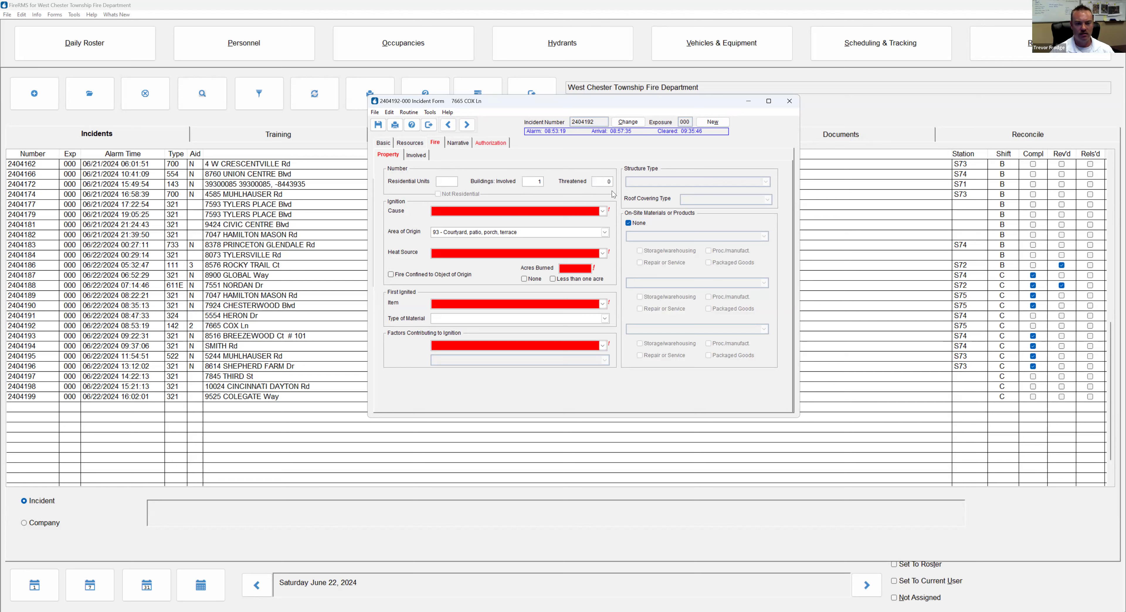
Set the cause of ignition to 2 – Unintentional
click(529, 211)
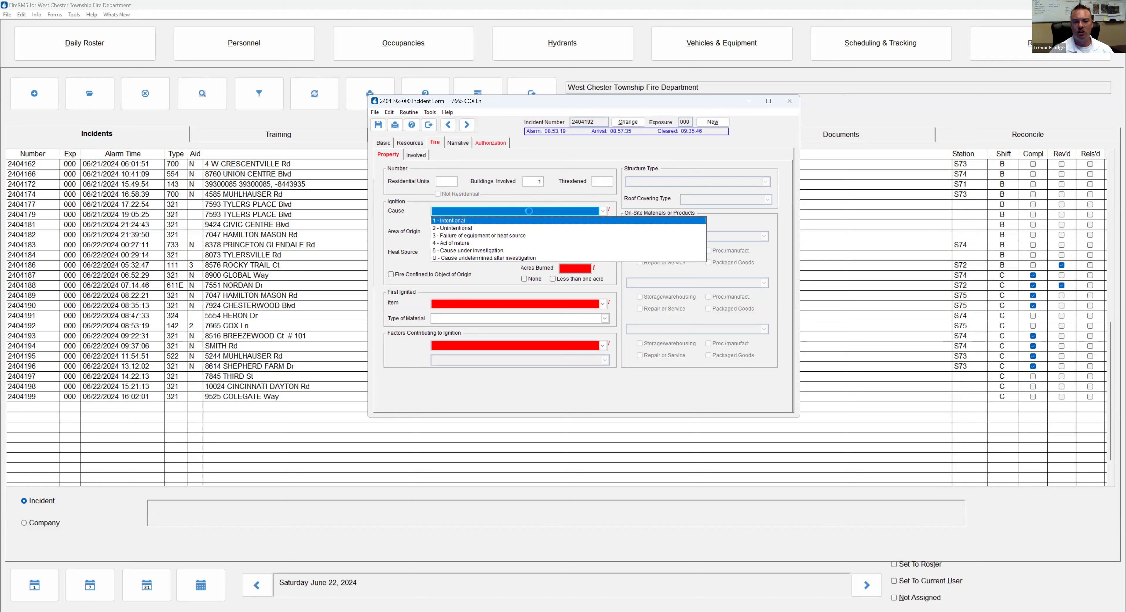
click(590, 216)
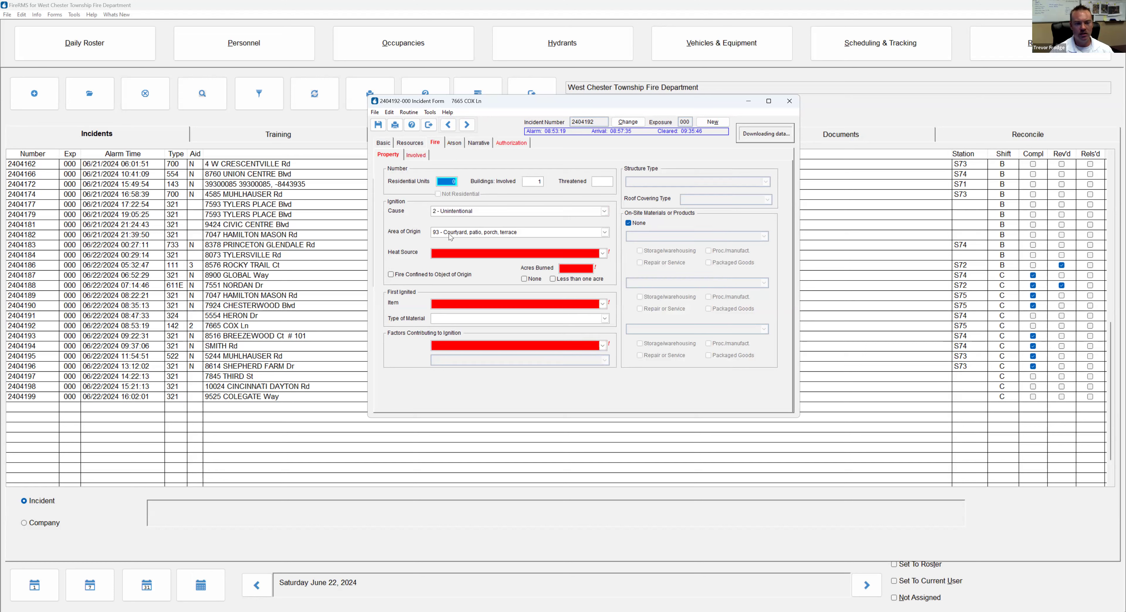
click(467, 231)
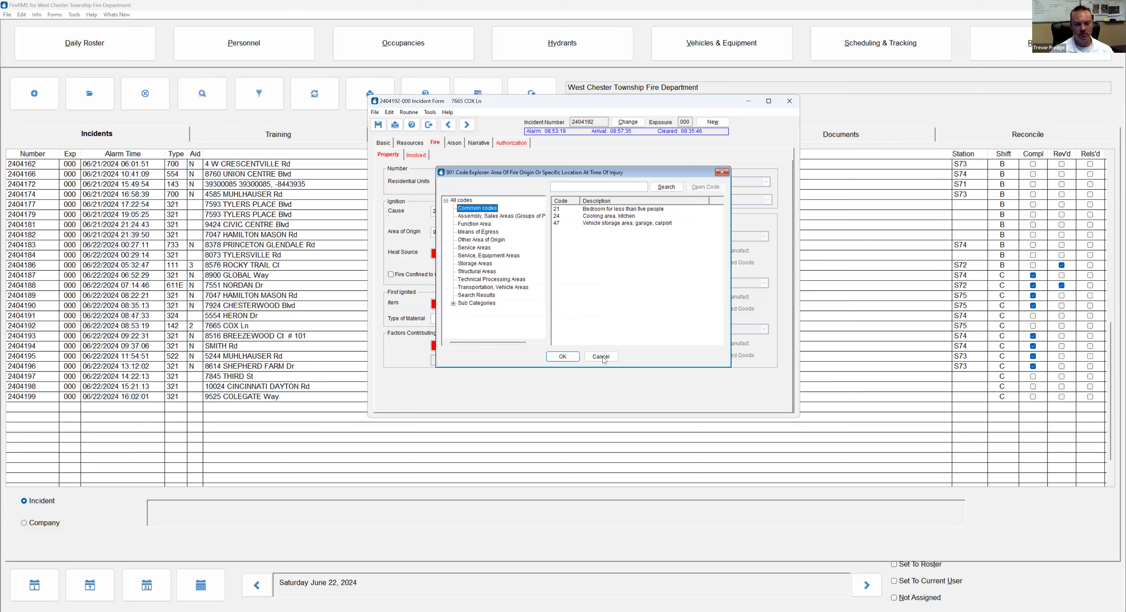
Keep the area of origin unchanged, set heat source to UU – Undetermined, and check Less than one acre
click(601, 356)
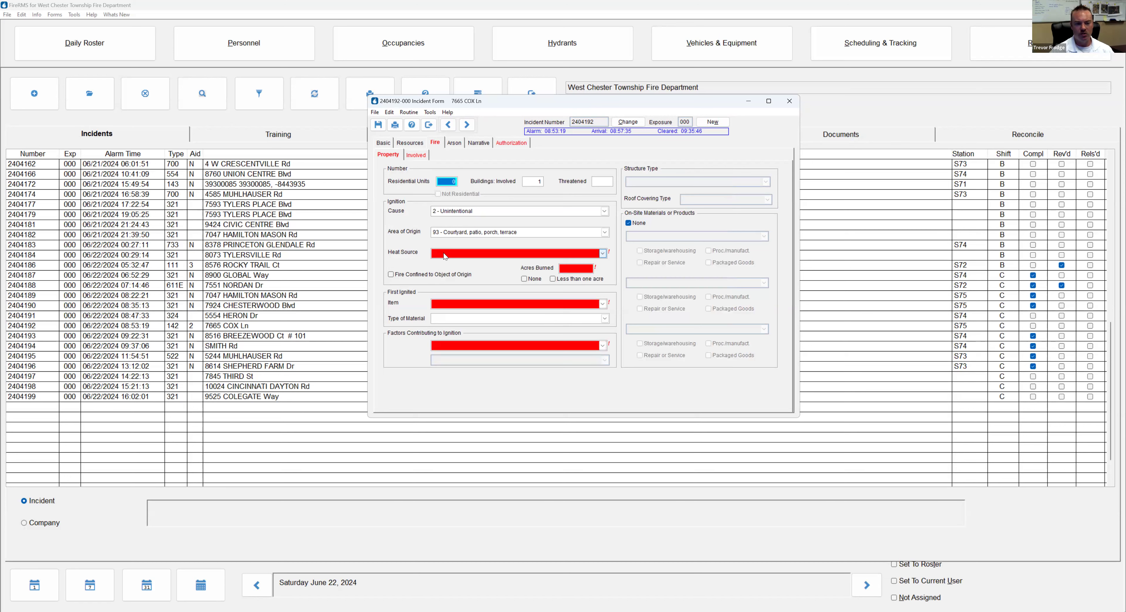
click(465, 254)
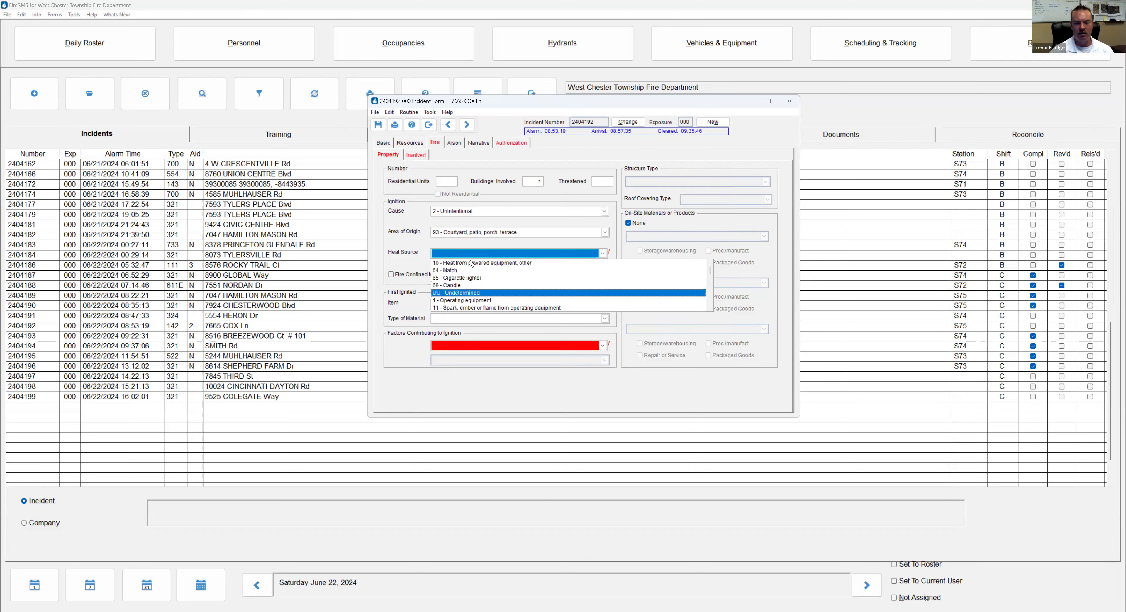
key(Return)
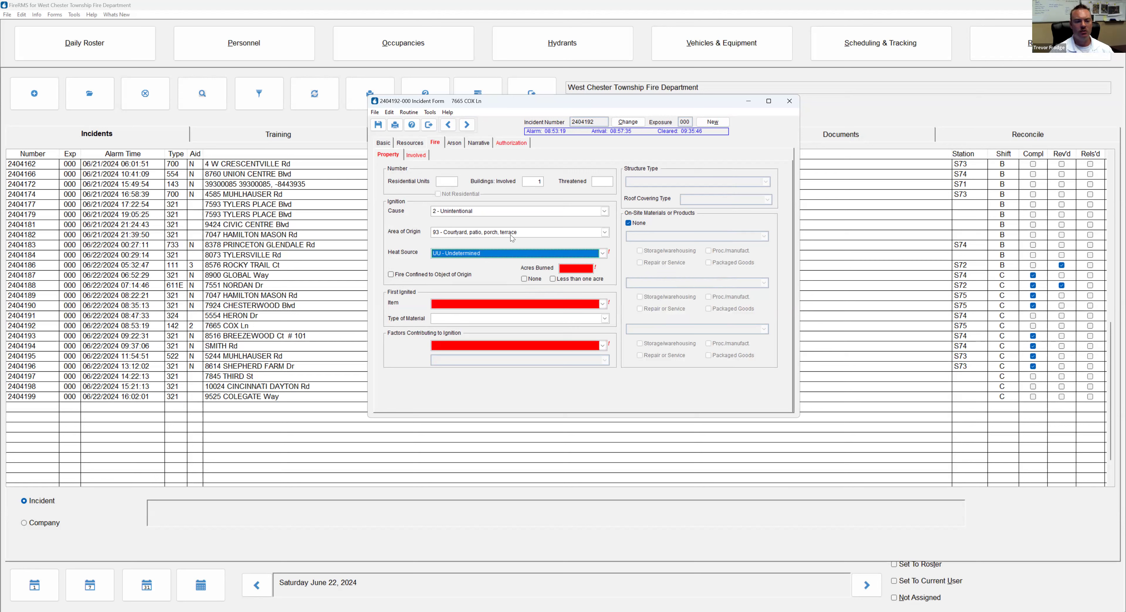
click(553, 279)
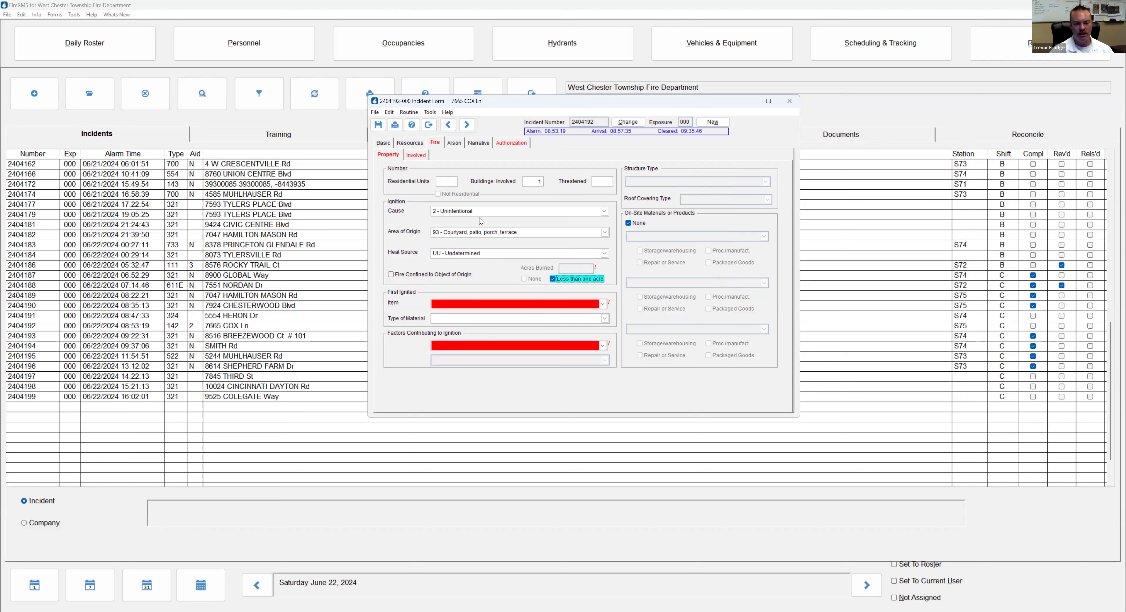
Set item first ignited to 72 light vegetation and contributing factors to NN – None
key(Tab)
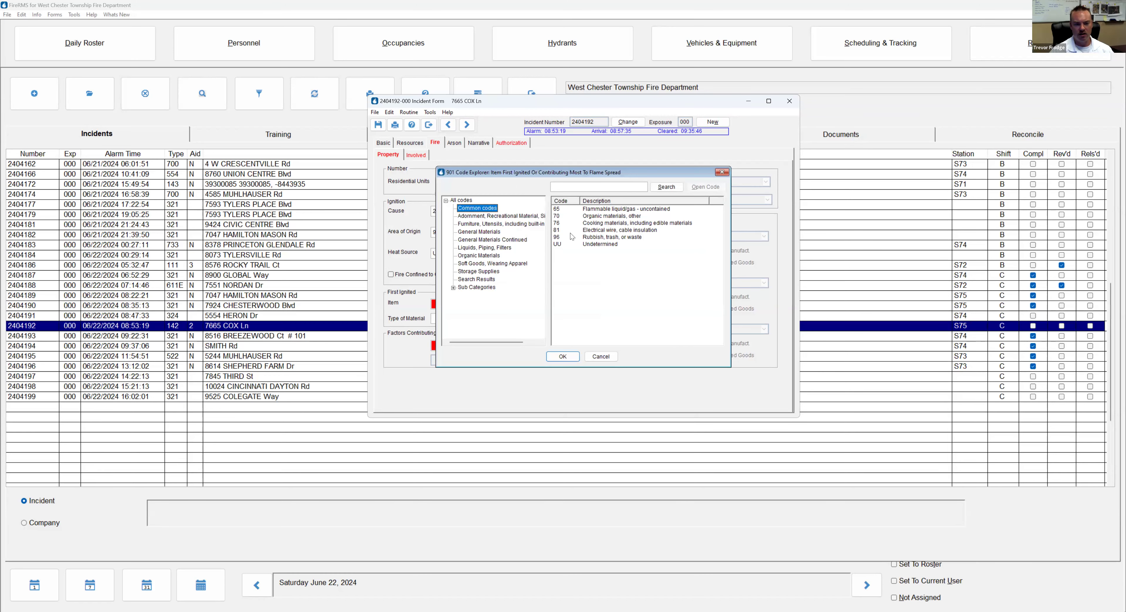
click(474, 257)
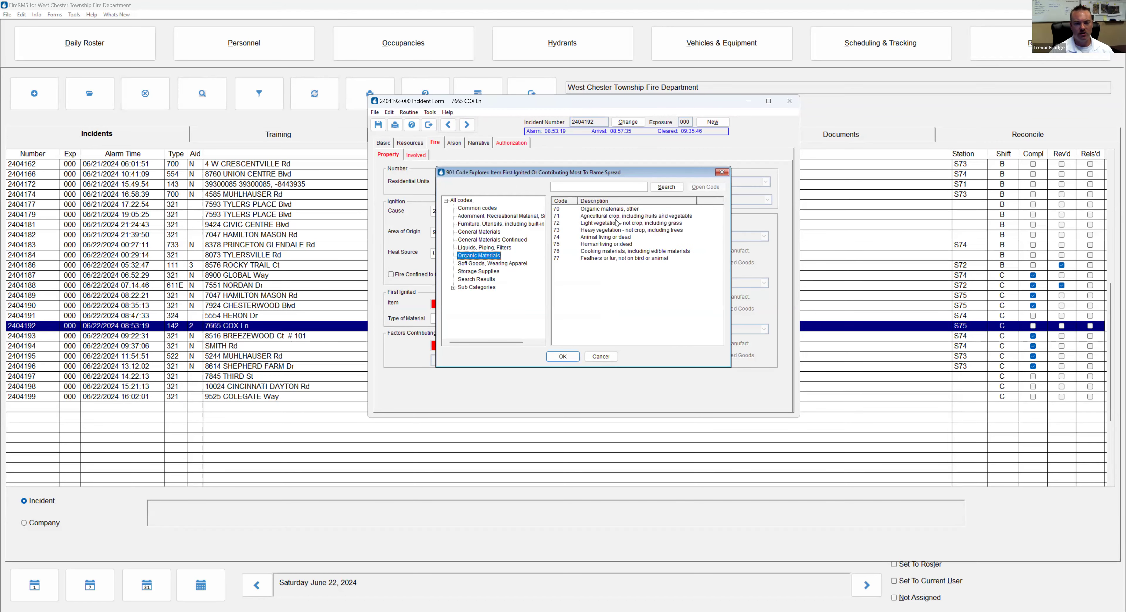
click(602, 223)
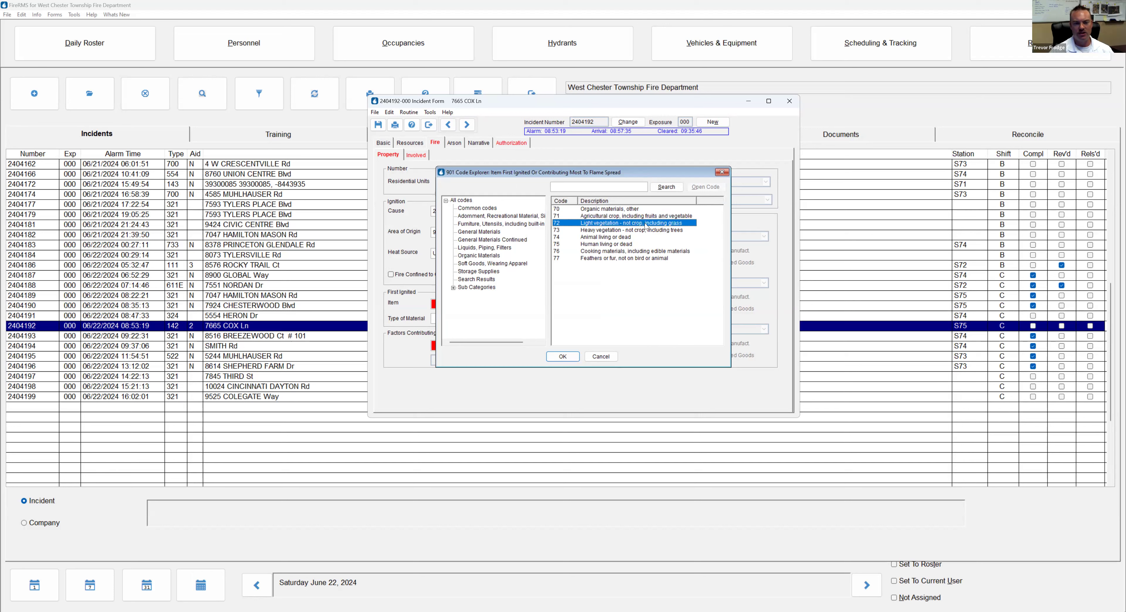
click(569, 356)
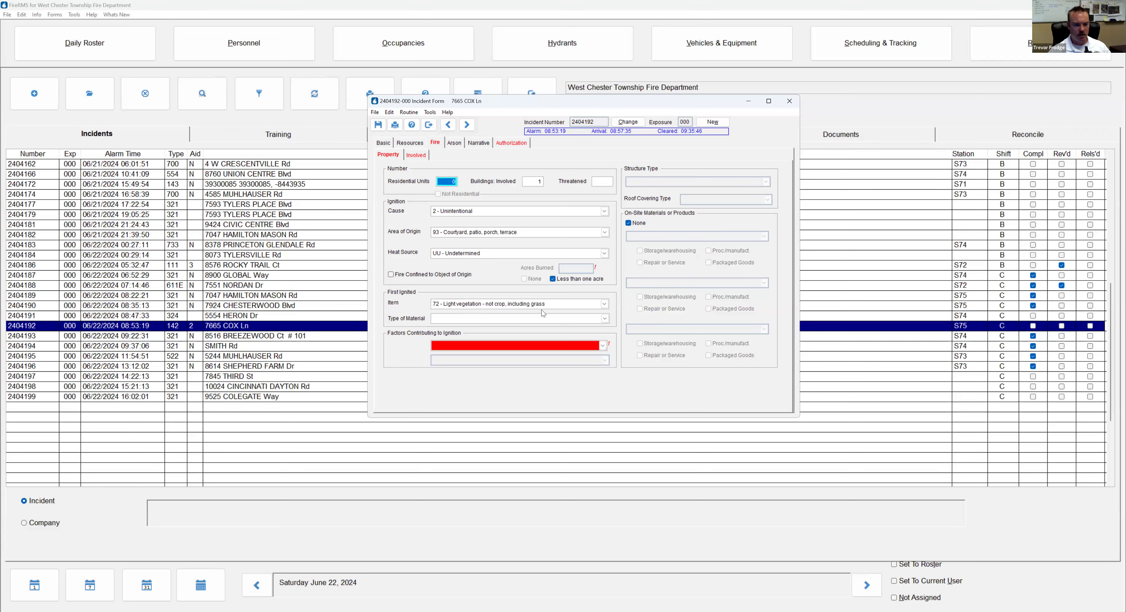
right_click(495, 346)
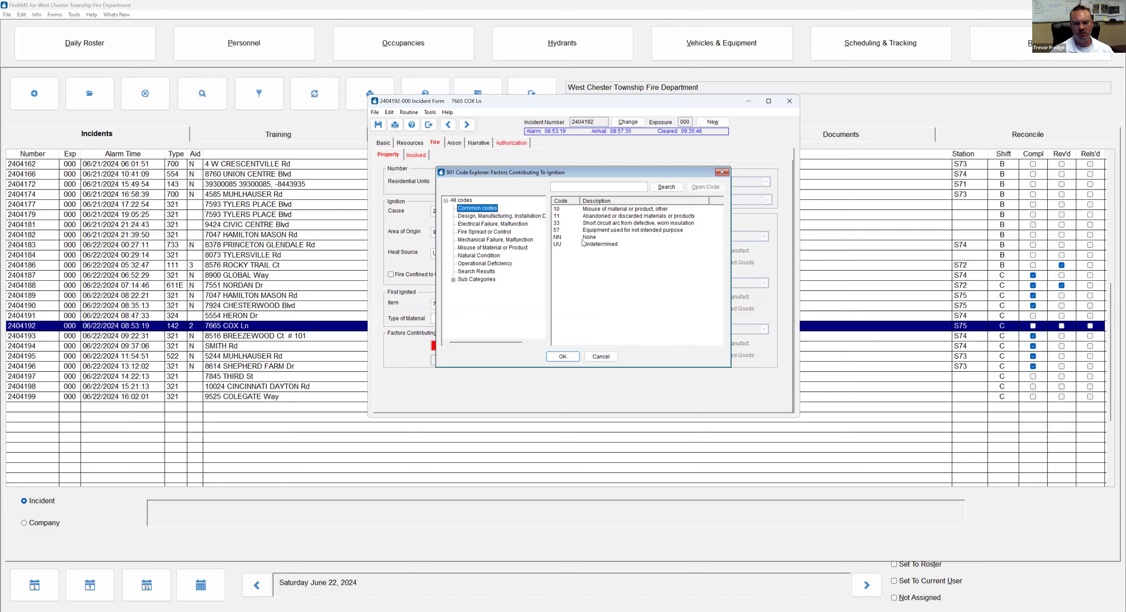
click(586, 237)
click(563, 357)
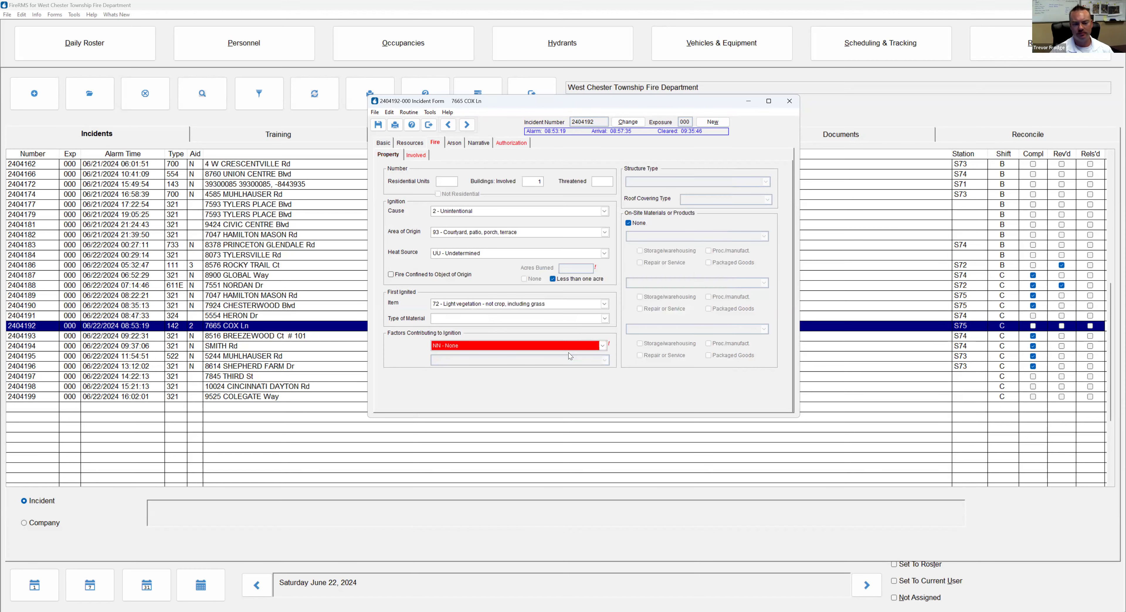
Check None for human factors contributing to ignition on Fire > Involved, then bring up the Arson section
click(421, 155)
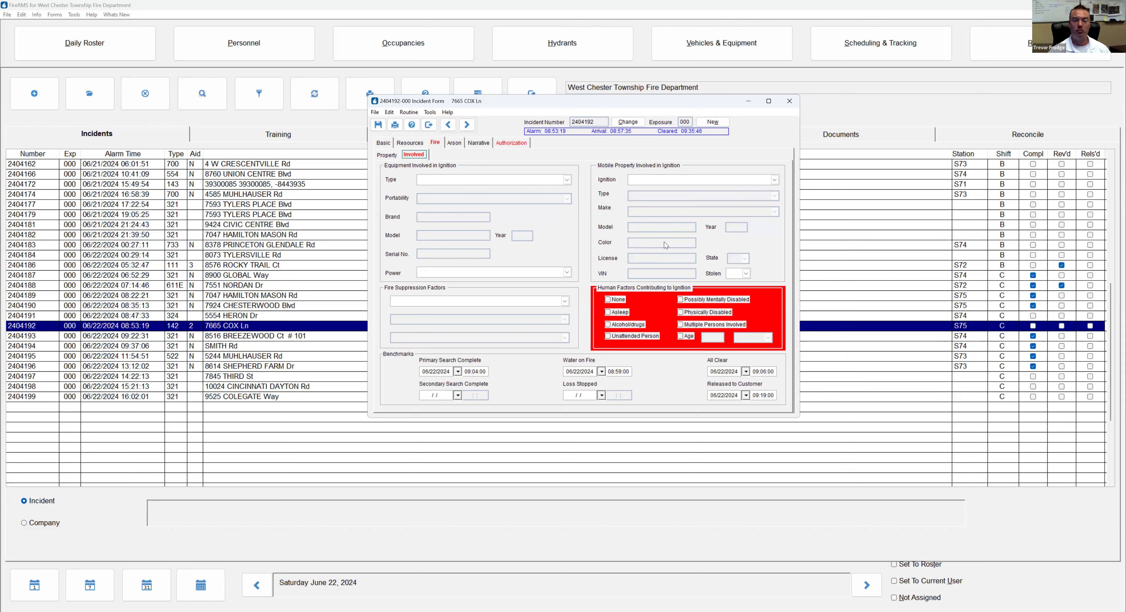
click(610, 301)
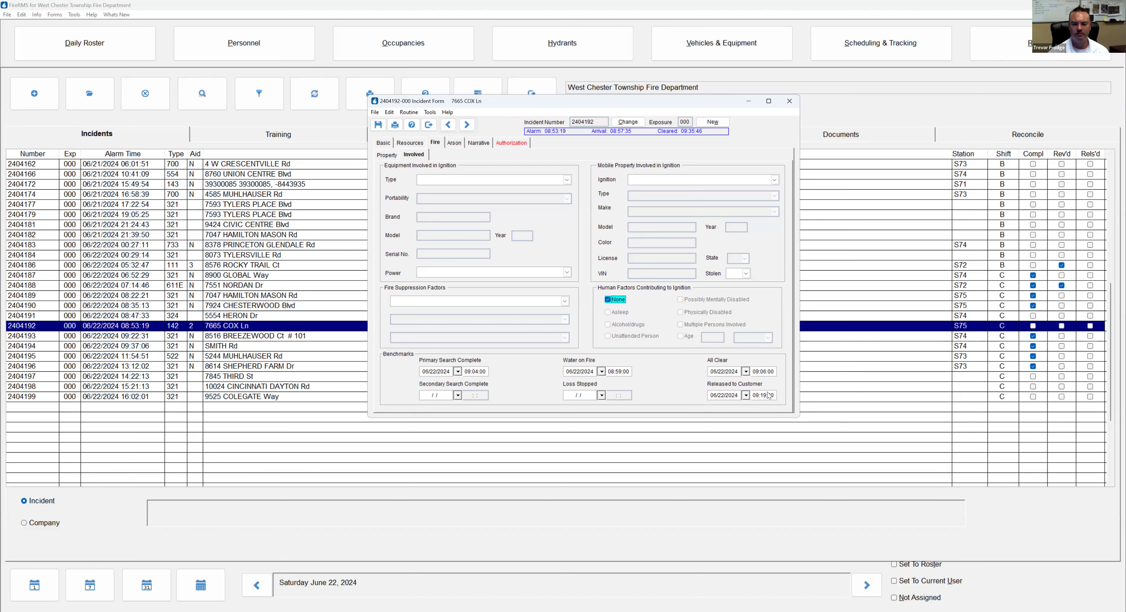
click(456, 145)
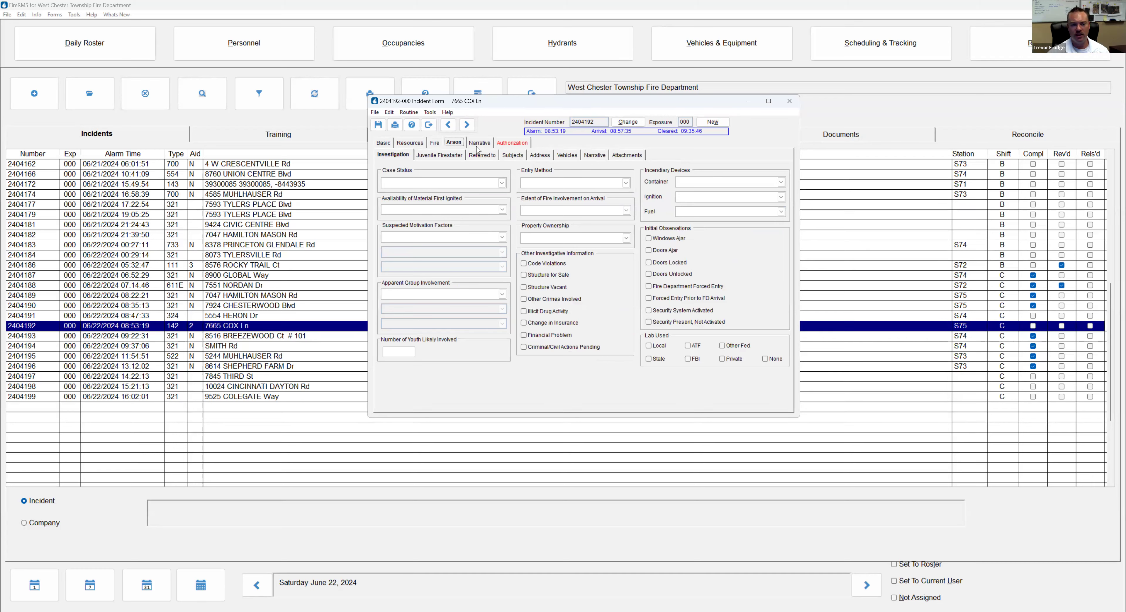
Look over the Narrative and Basic > Persons Involved pages, then bring the main incidents list forward
click(479, 143)
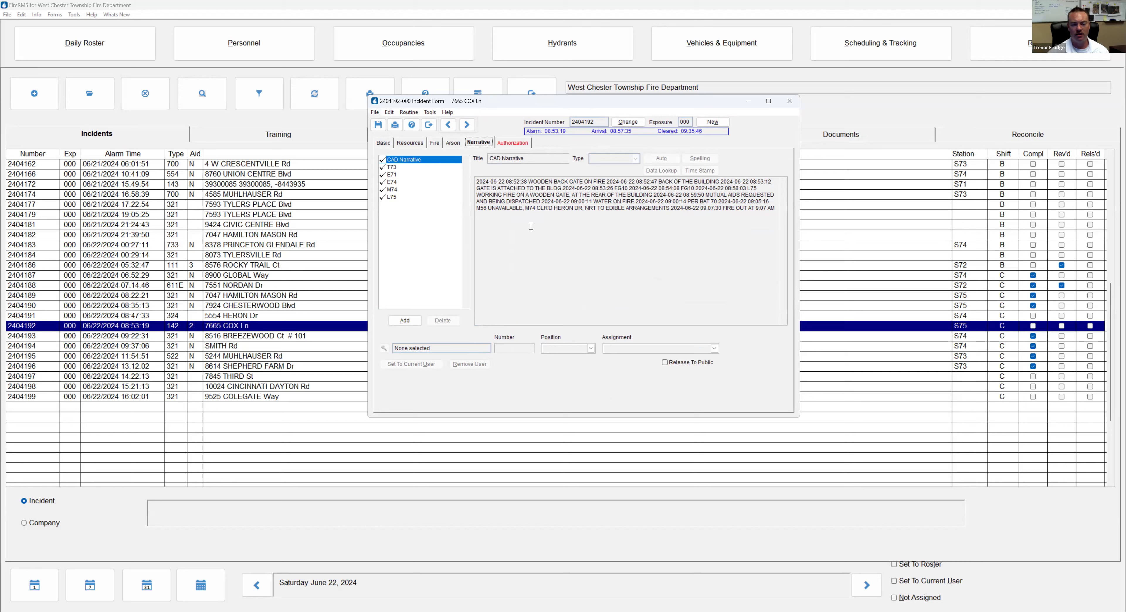
click(383, 143)
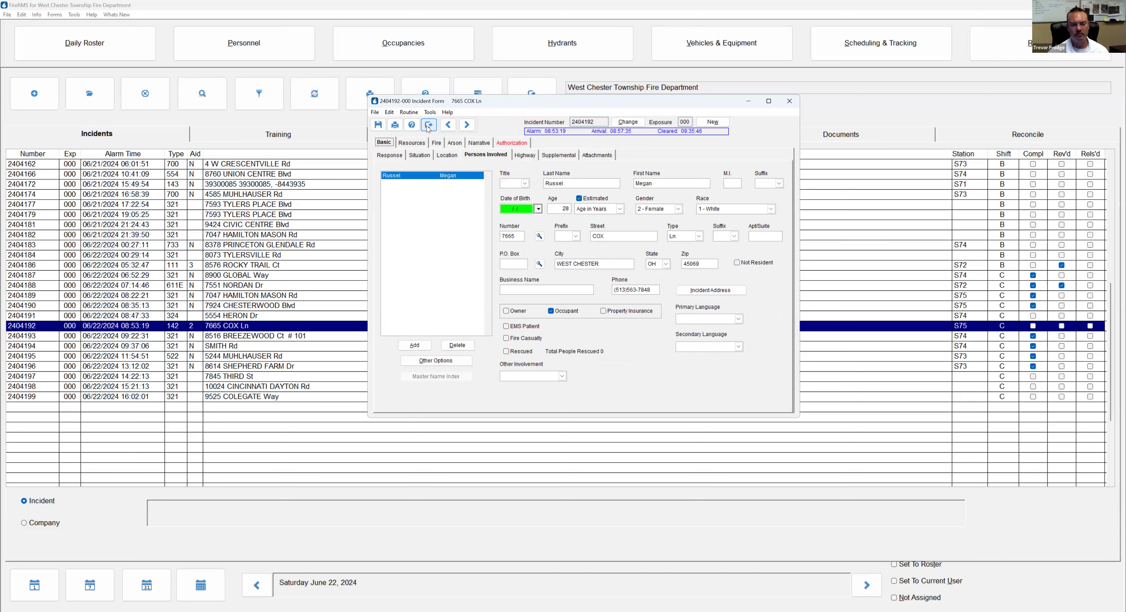
double_click(224, 267)
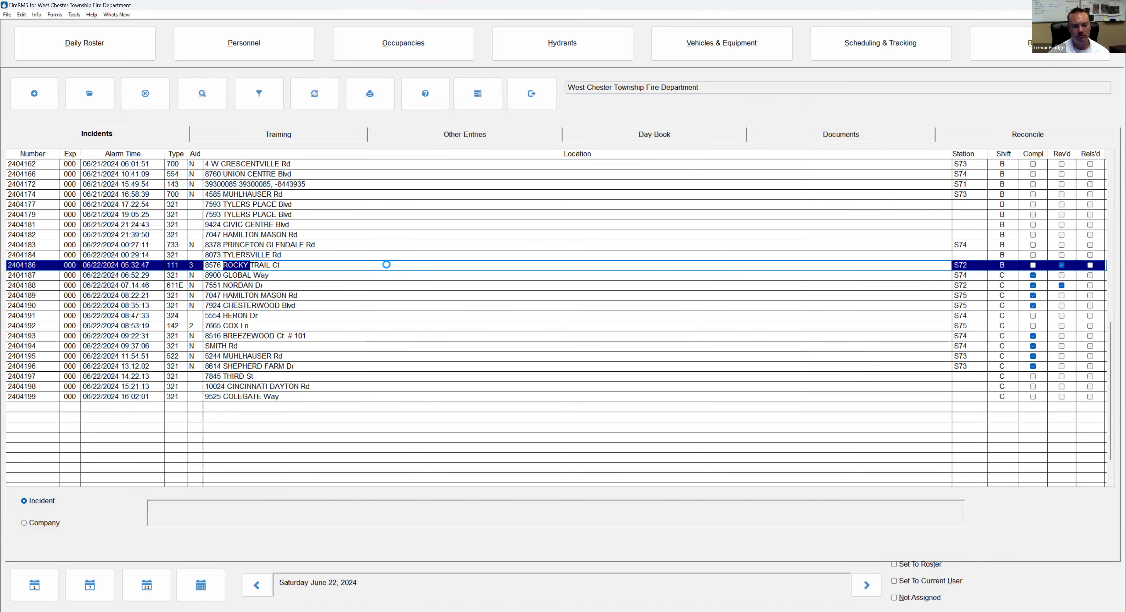
Open incident 2404186 and set Situation to reported by 5104007 - Other with ER - Emergency Response
double_click(386, 265)
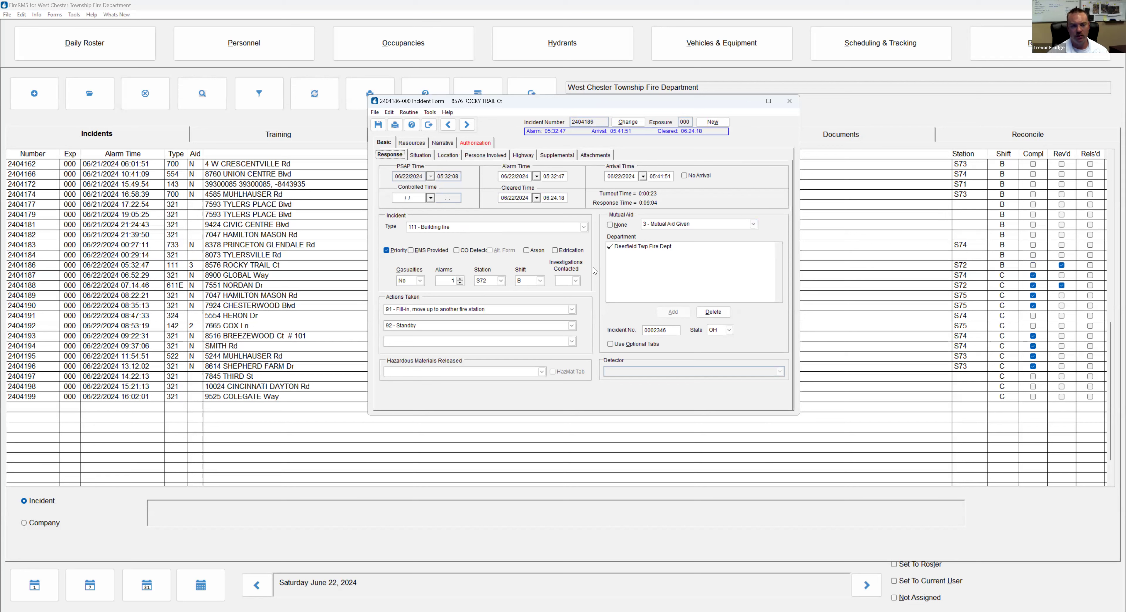
click(420, 156)
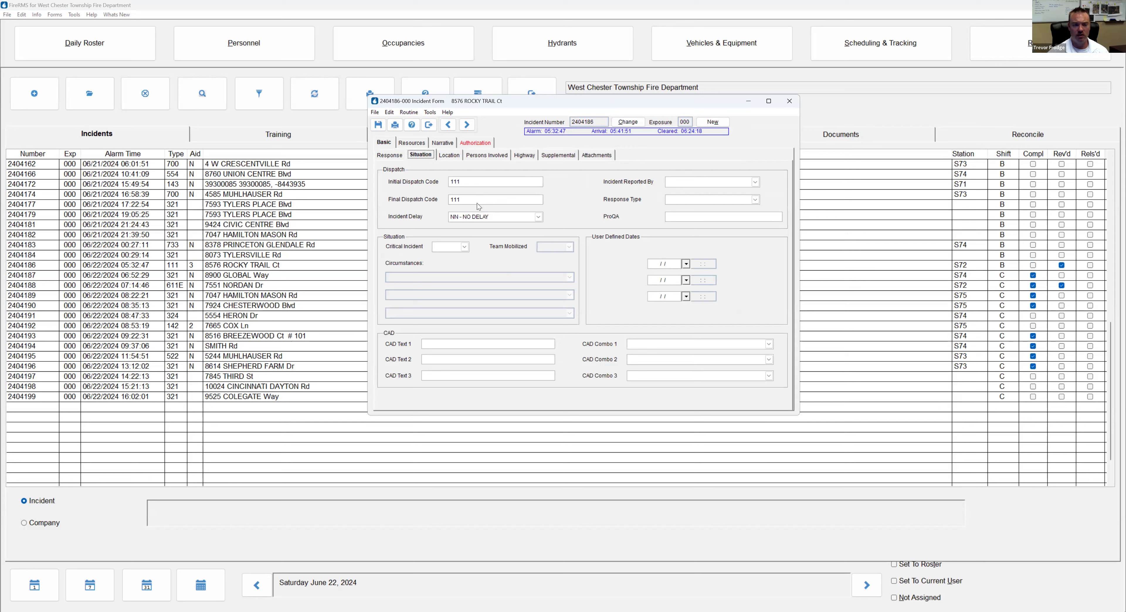
click(684, 183)
scroll(761, 207, down, 1)
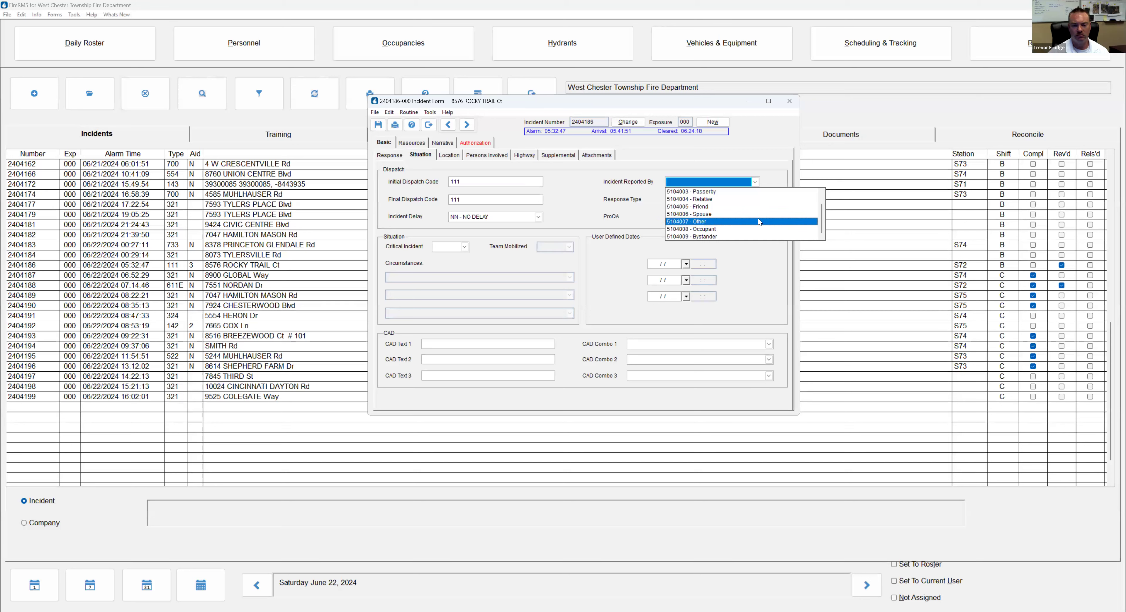
key(Tab)
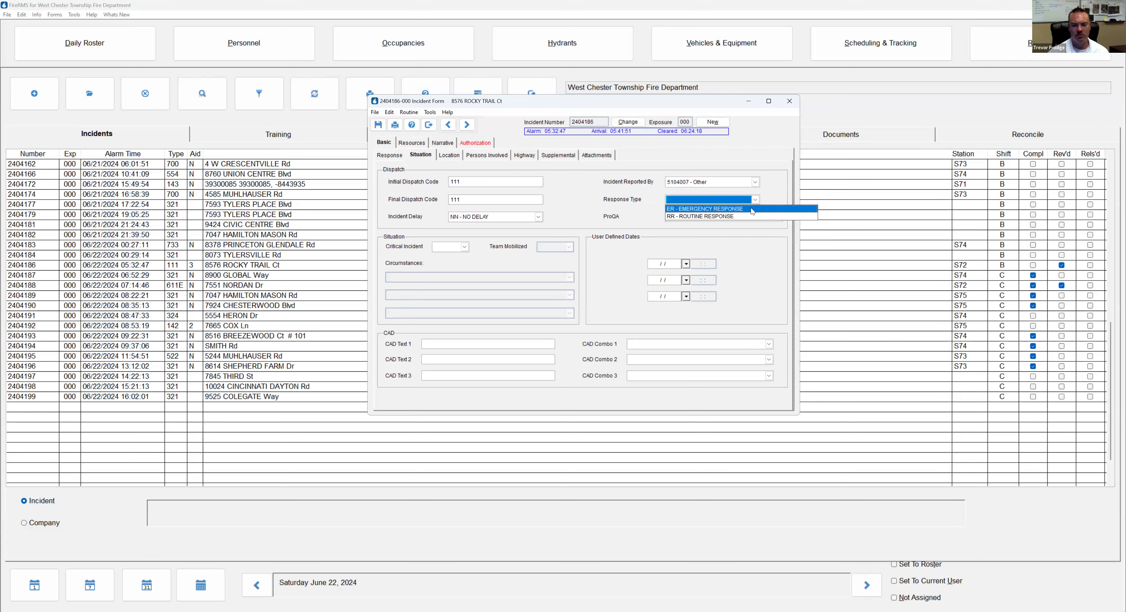
click(701, 209)
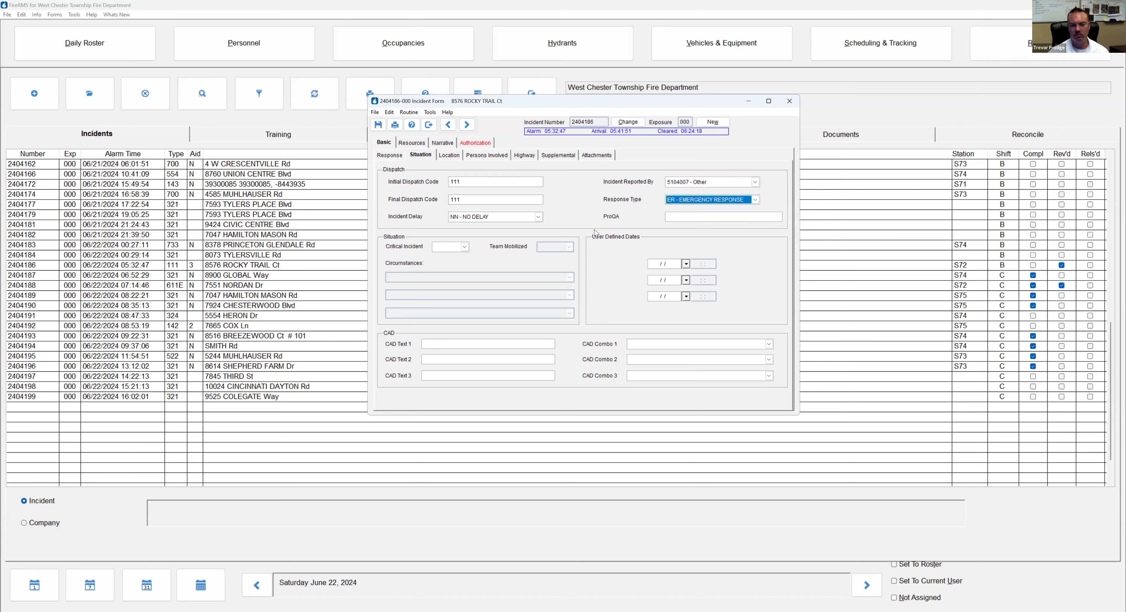
Show incident 2404186's Basic > Location details, with district 8356 and property use 419
click(455, 156)
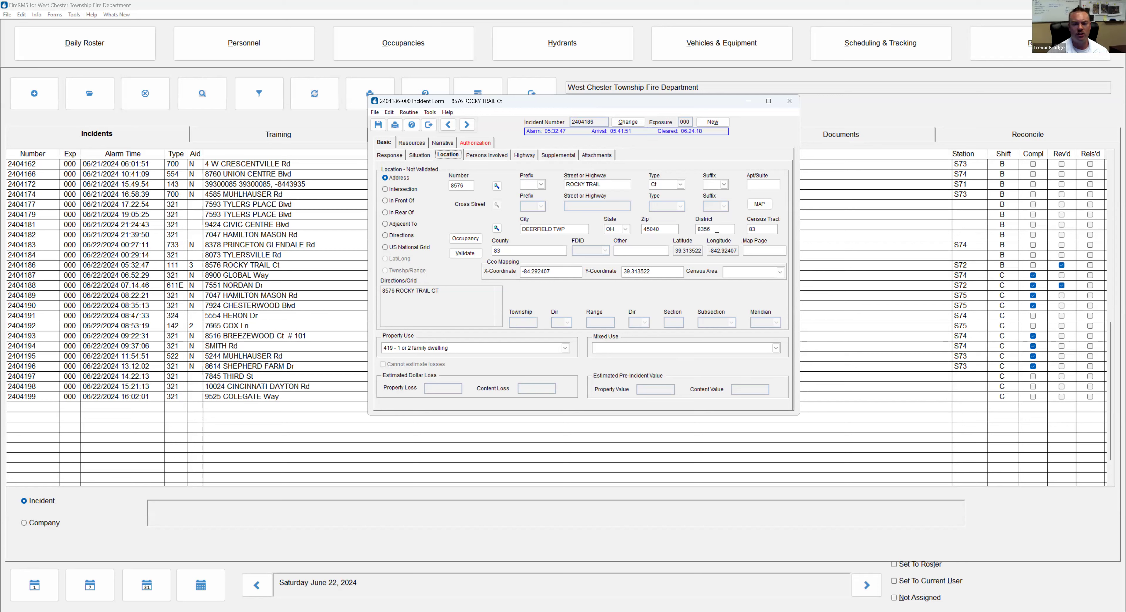
Change the census tract to 56, then save and close incident 2404186
click(759, 229)
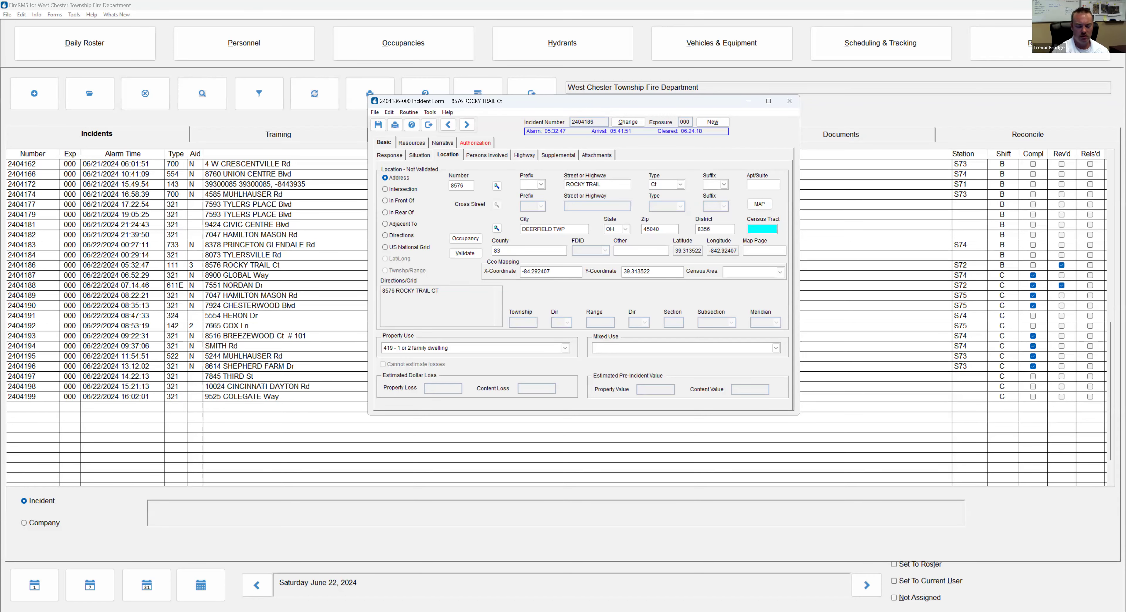
text(56)
key(Tab)
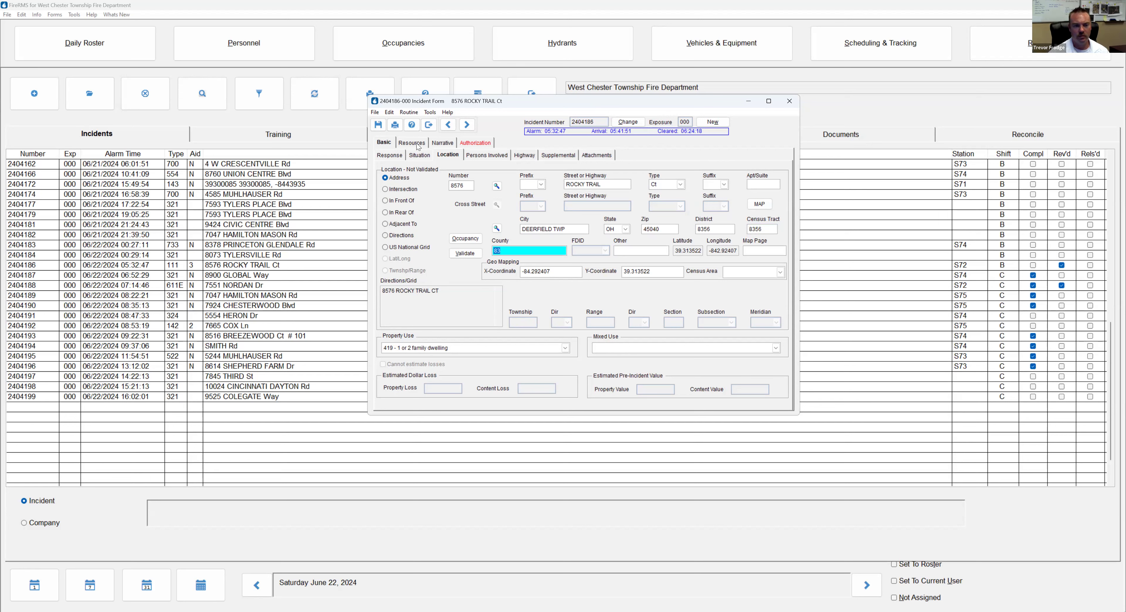
click(446, 156)
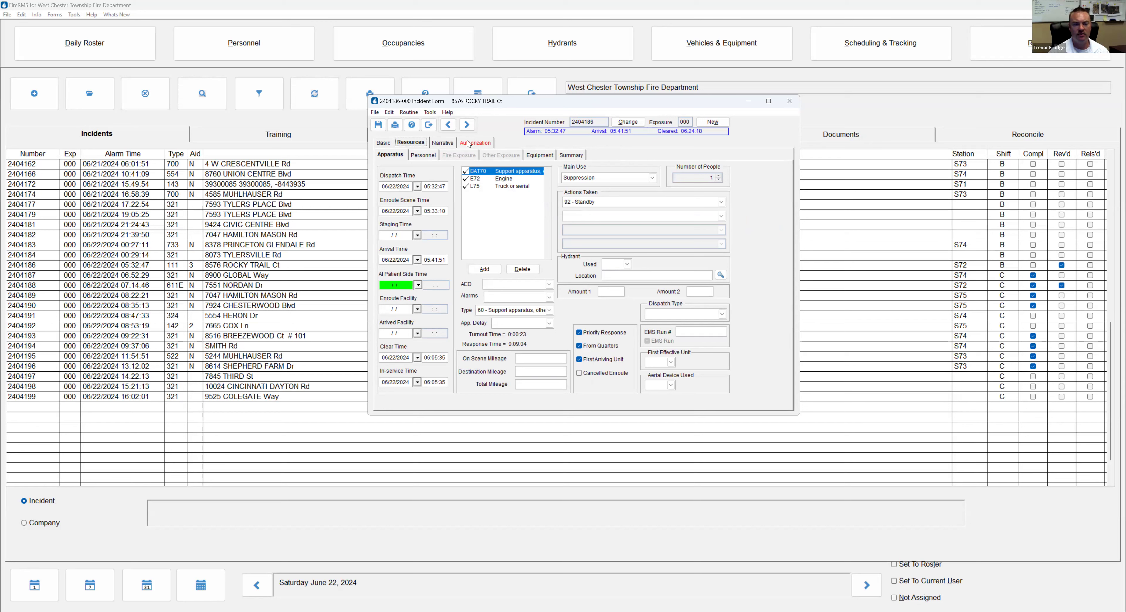
click(429, 127)
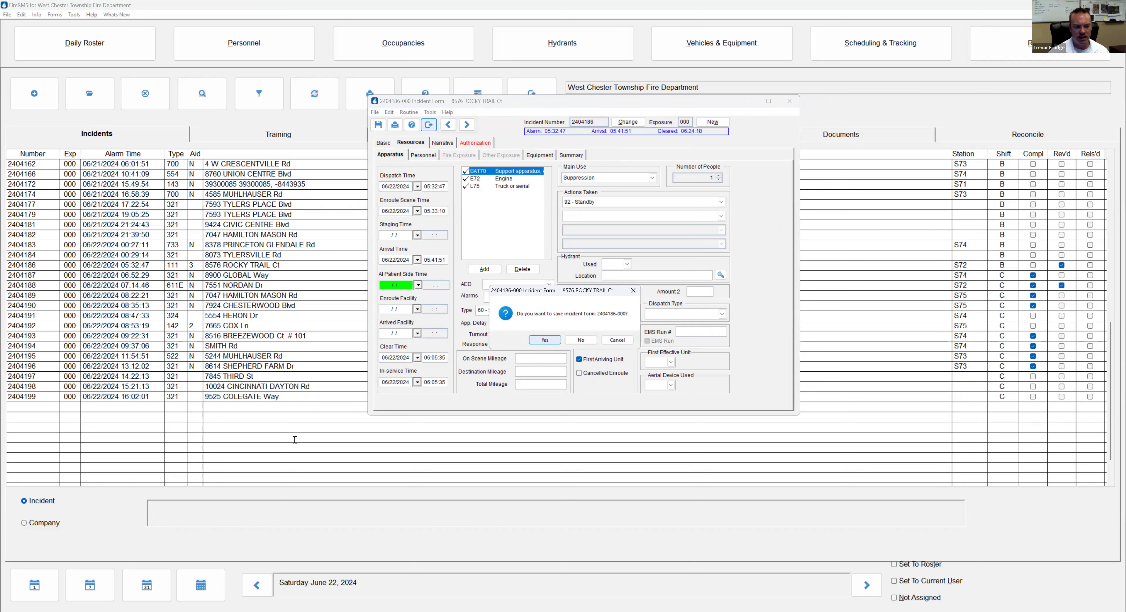
key(Return)
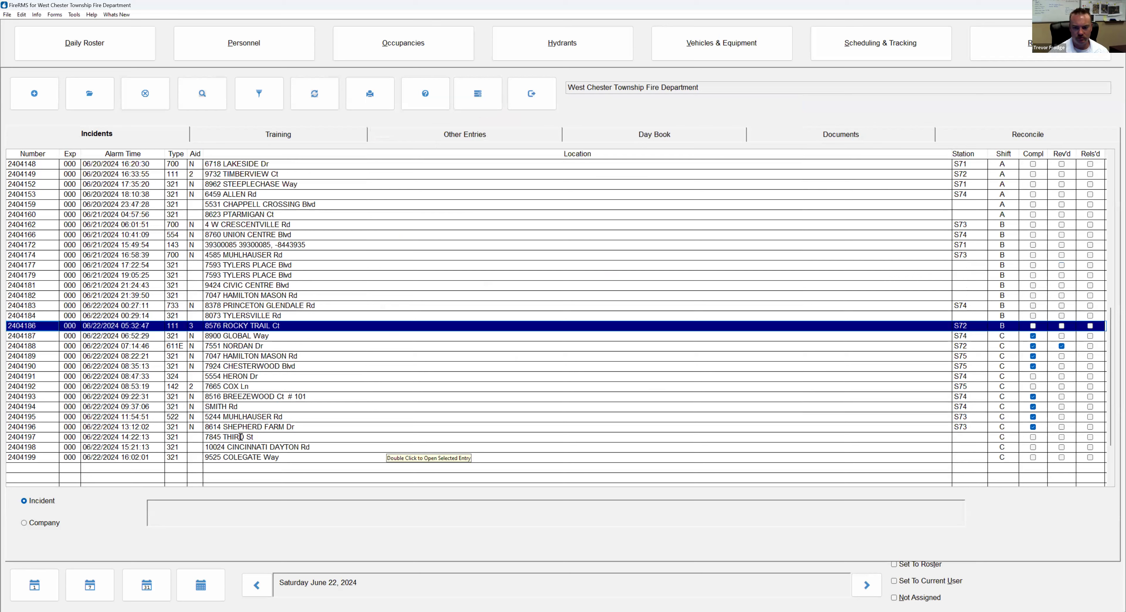
Open incident 2404198 and change its type to 554 - Assist invalid
double_click(245, 447)
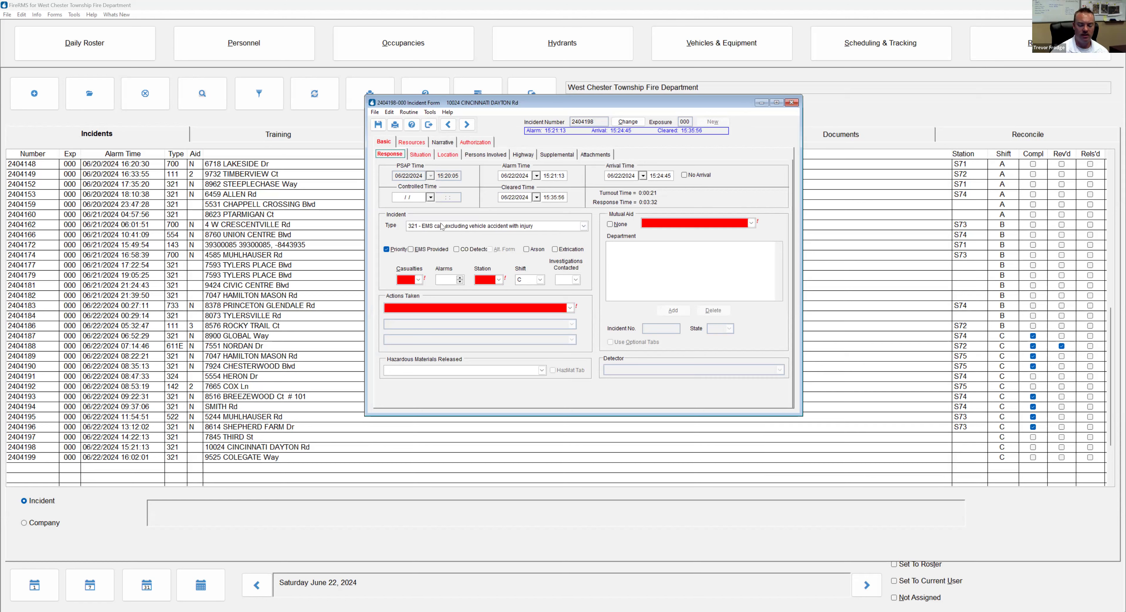
click(459, 226)
text(554 - Assist invalid)
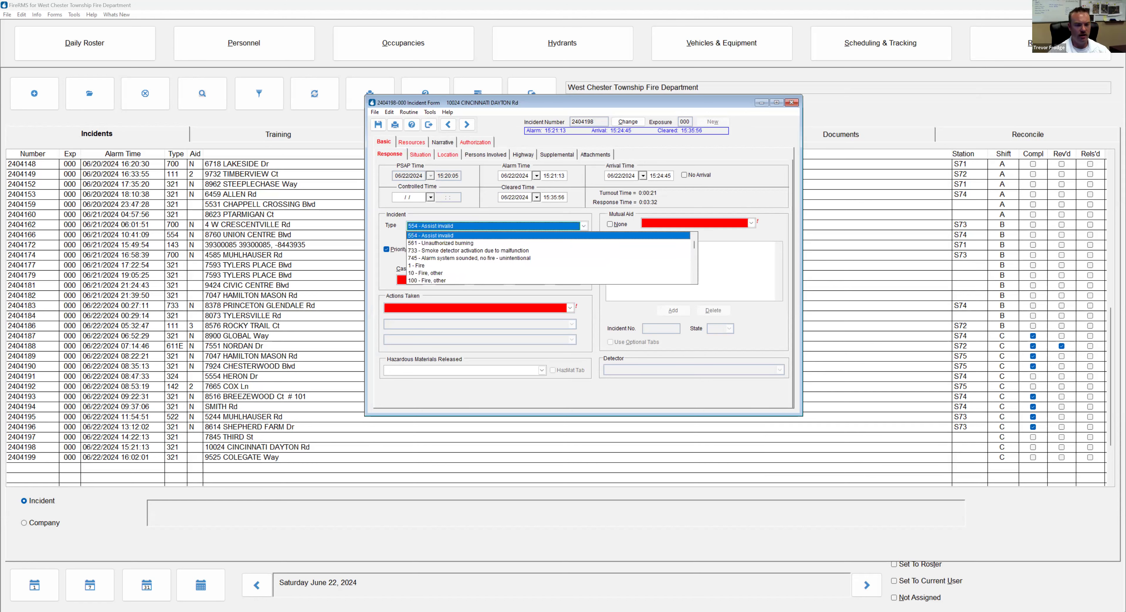
key(Return)
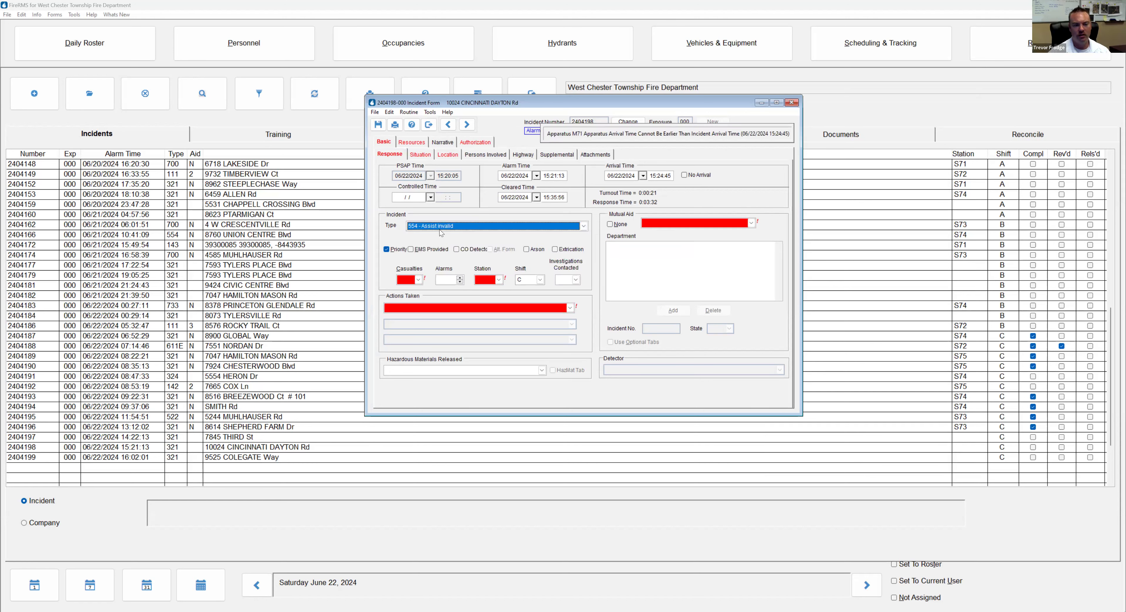
Try ticking EMS Provided, dismissing the EMS-not-allowed warning and ticking it again
click(444, 226)
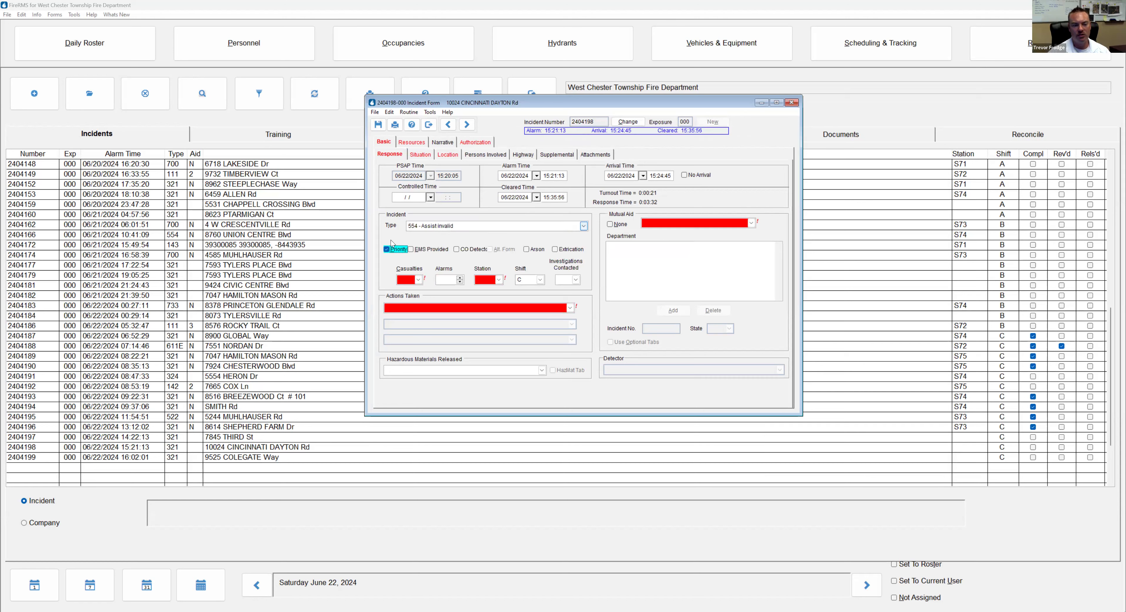
click(392, 243)
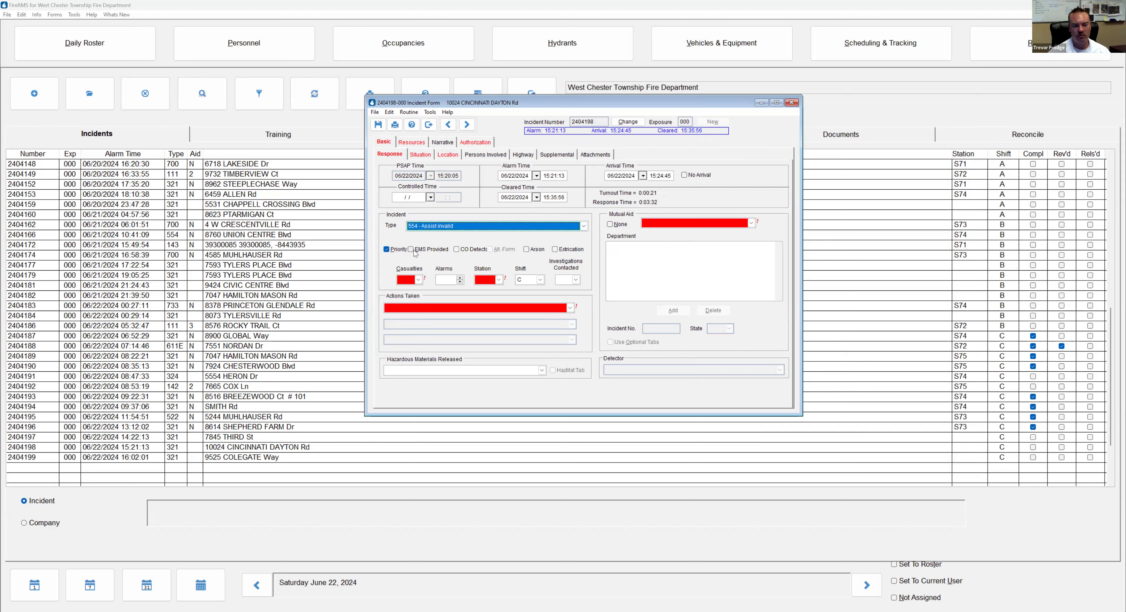
click(413, 251)
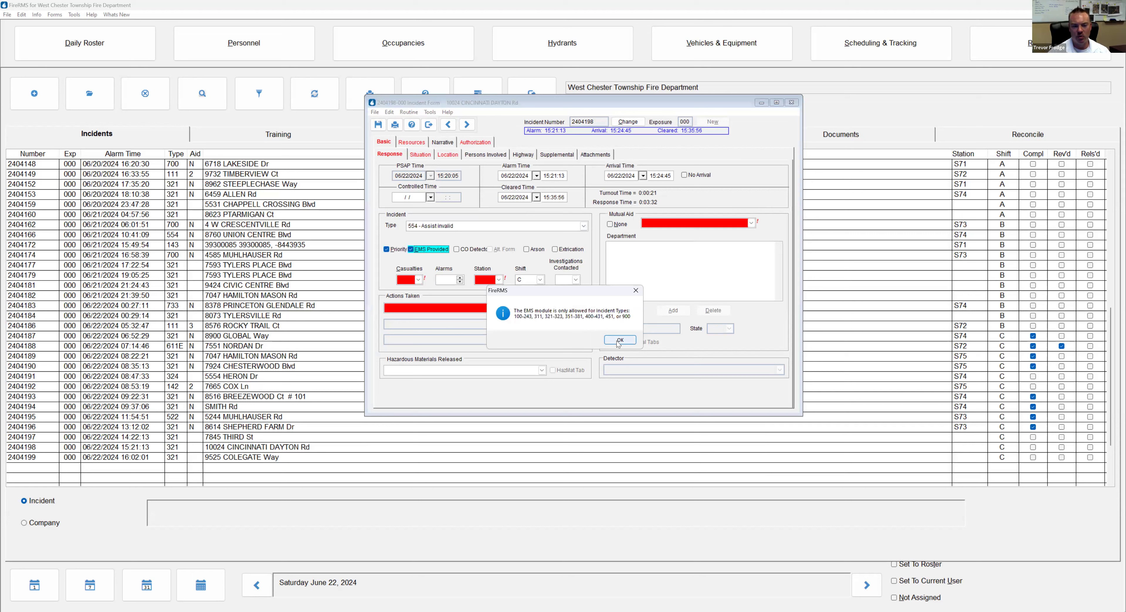
key(Return)
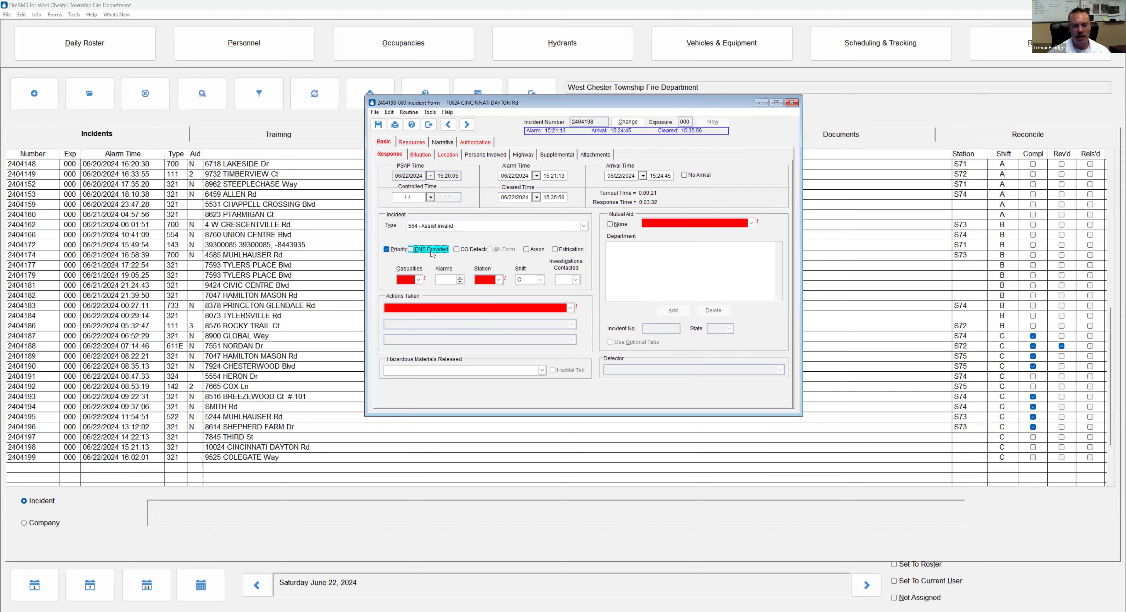
click(431, 251)
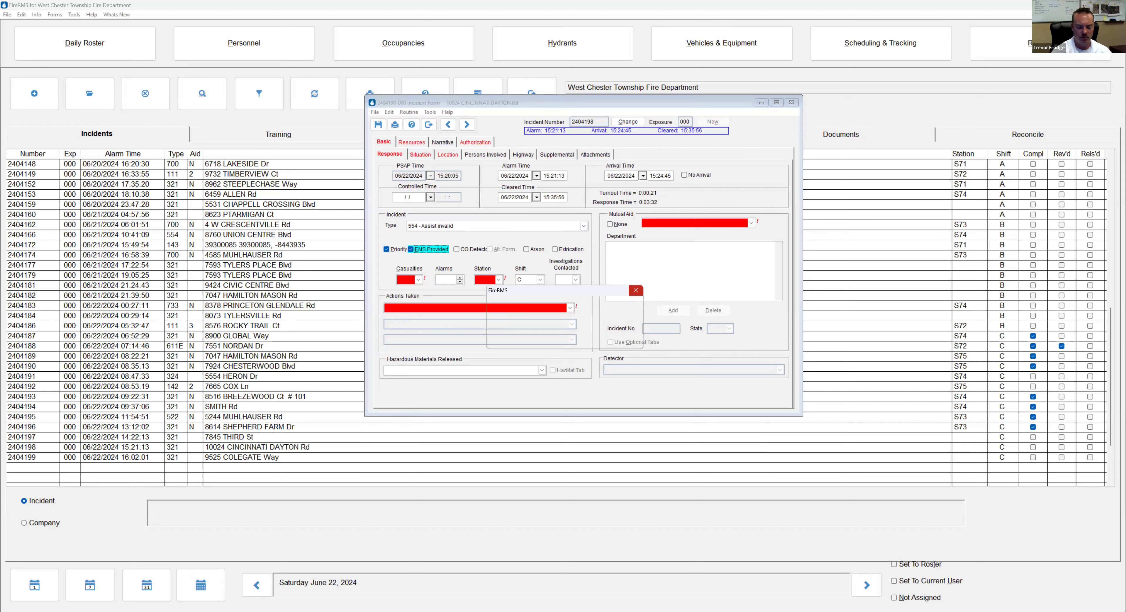
Set type 321 EMS call, casualties No, 1 alarm, station S71 and Mutual Aid None
click(451, 226)
text(321)
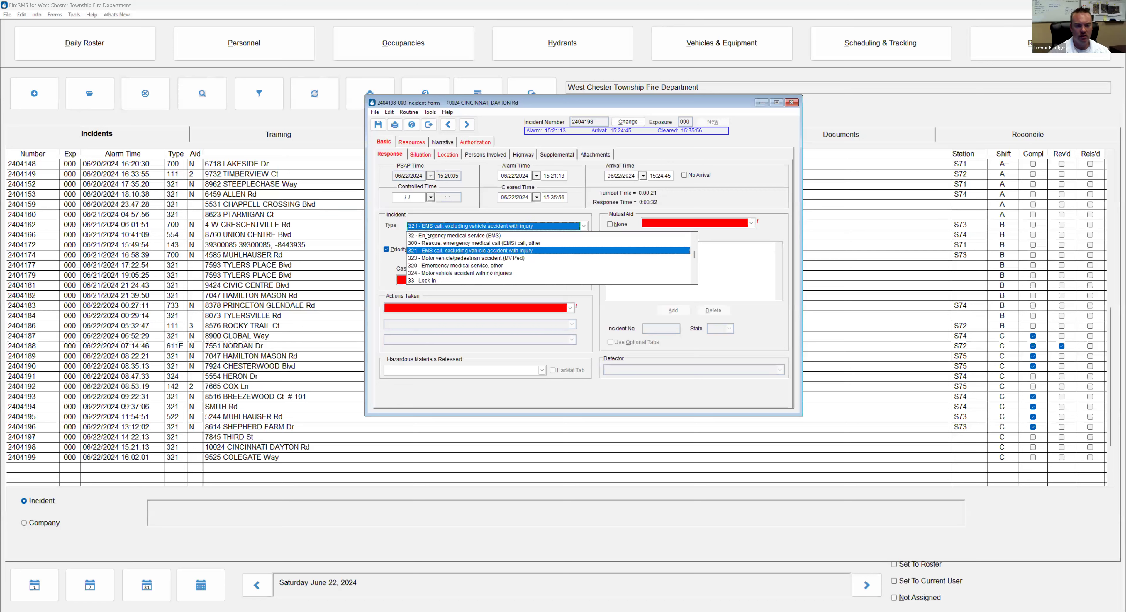
click(411, 251)
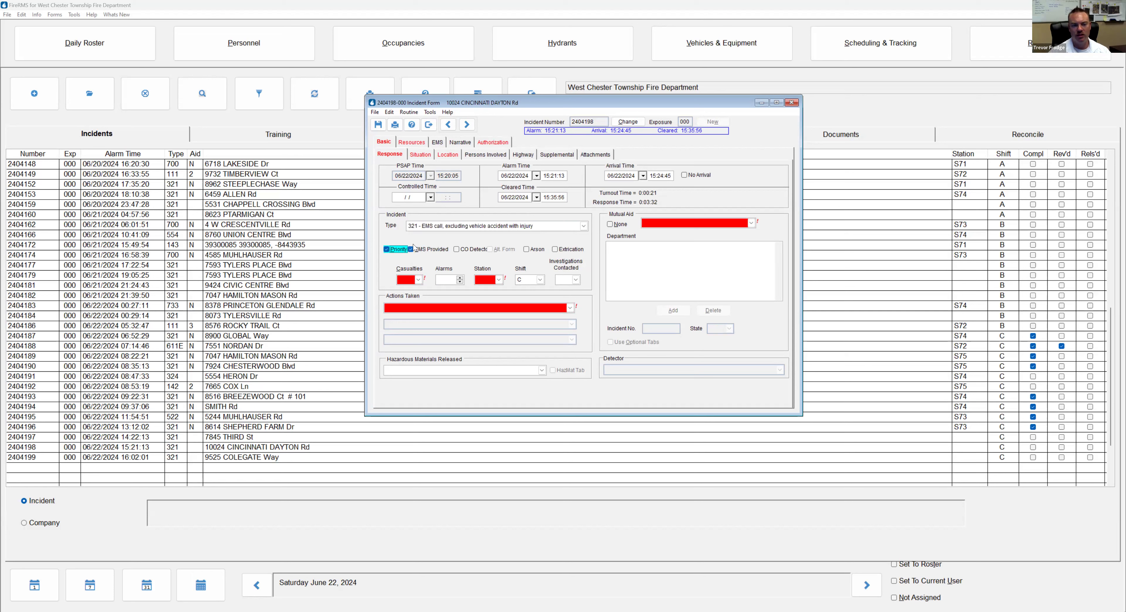
click(418, 280)
click(446, 289)
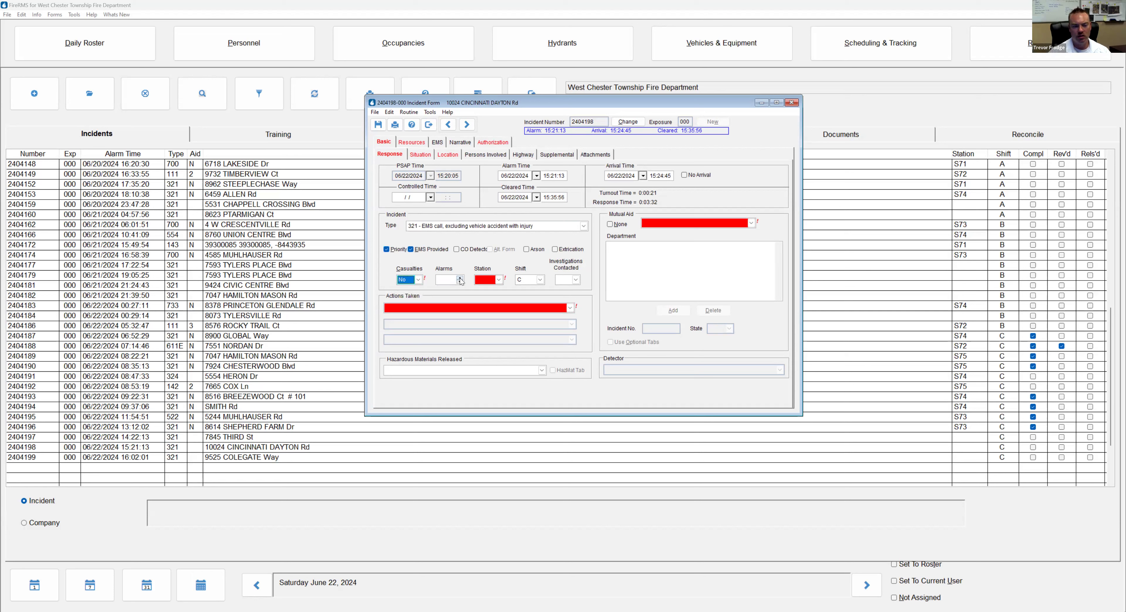
click(459, 279)
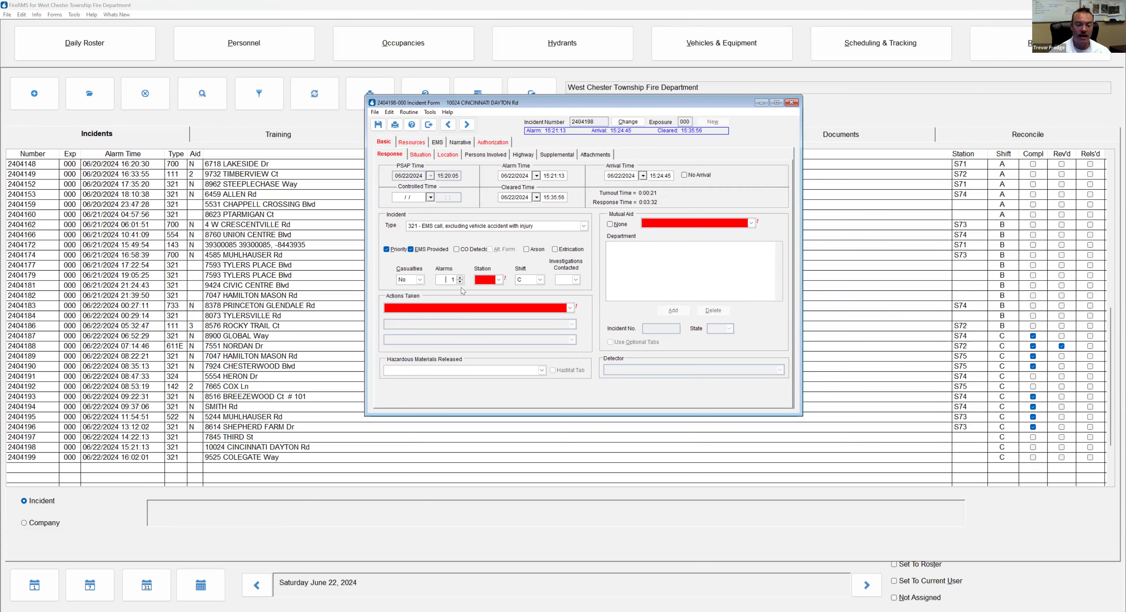
click(493, 282)
click(493, 290)
click(615, 224)
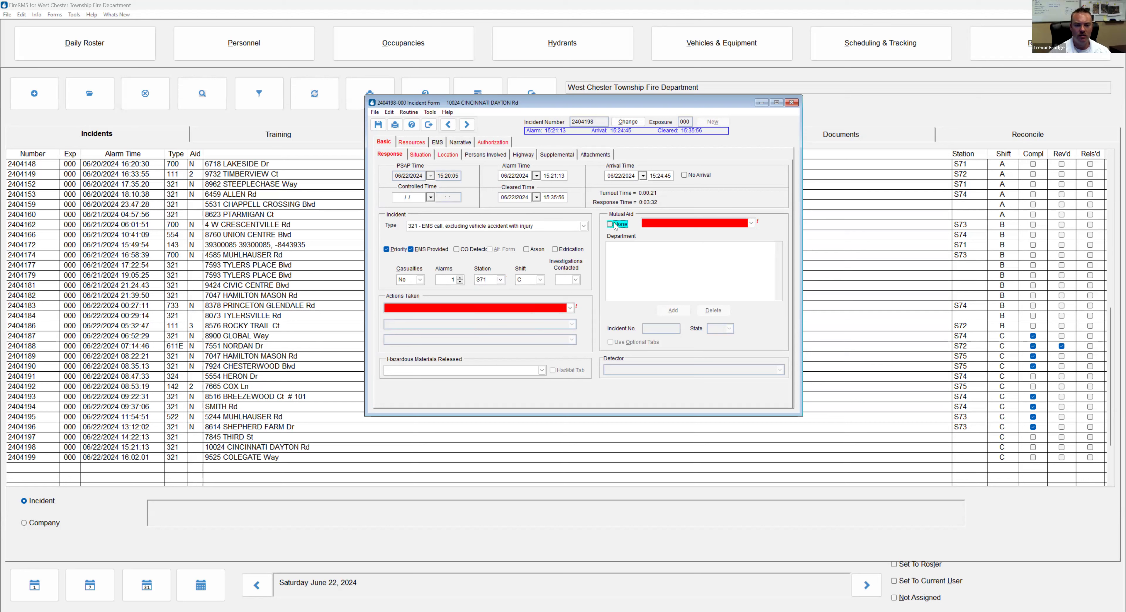
Add actions taken 33 (advanced life support) and 34 (transport), and set HazMat released to N
click(492, 307)
text(33)
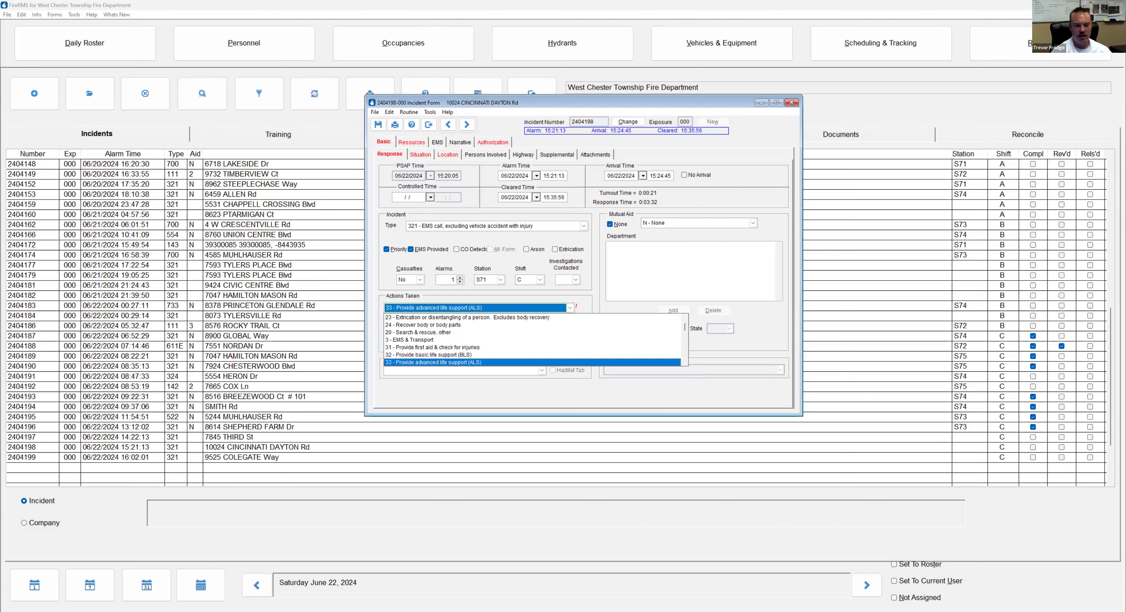
key(Return)
text(34)
key(Return)
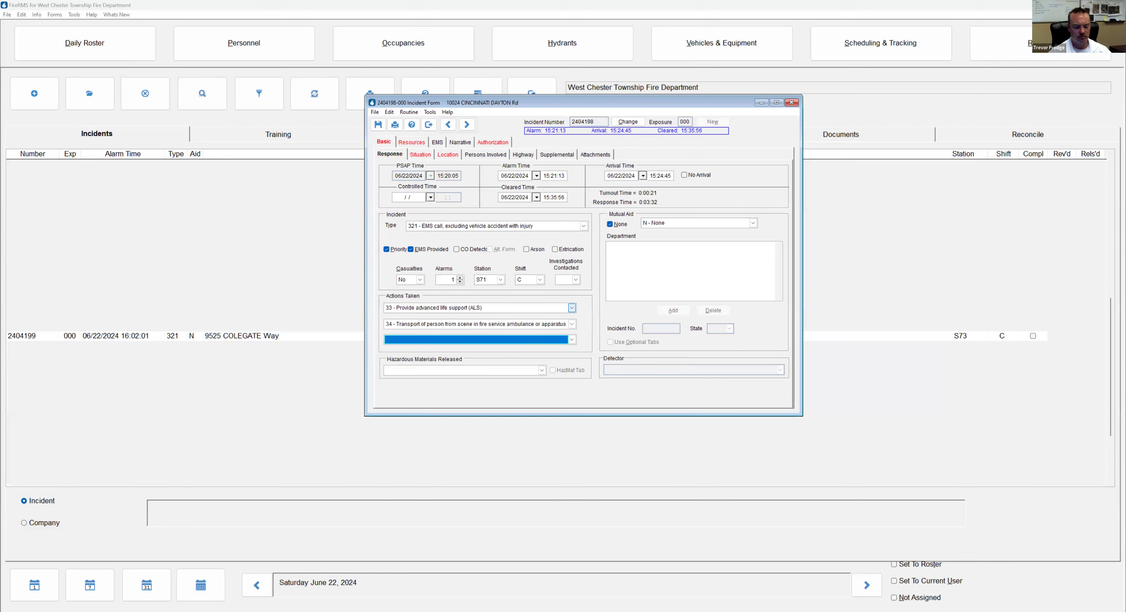
key(Tab)
text(n)
click(420, 153)
Enter 321 for both initial and final dispatch codes and set incident delay to NN - No Delay
click(460, 181)
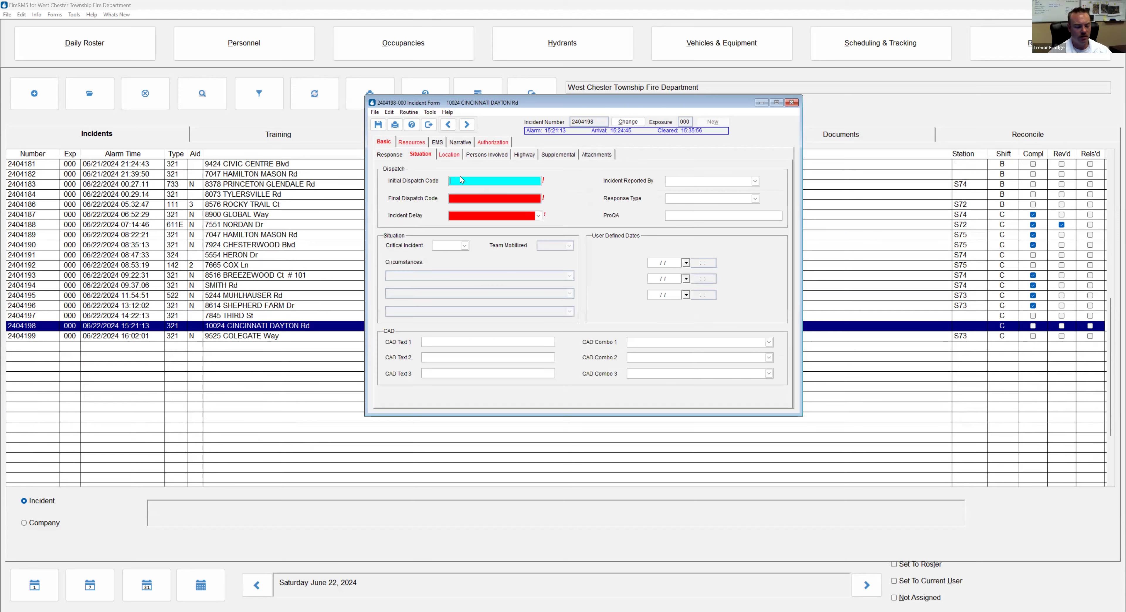
text(321)
key(Tab)
text(321)
key(Tab)
key(n)
key(Tab)
click(740, 179)
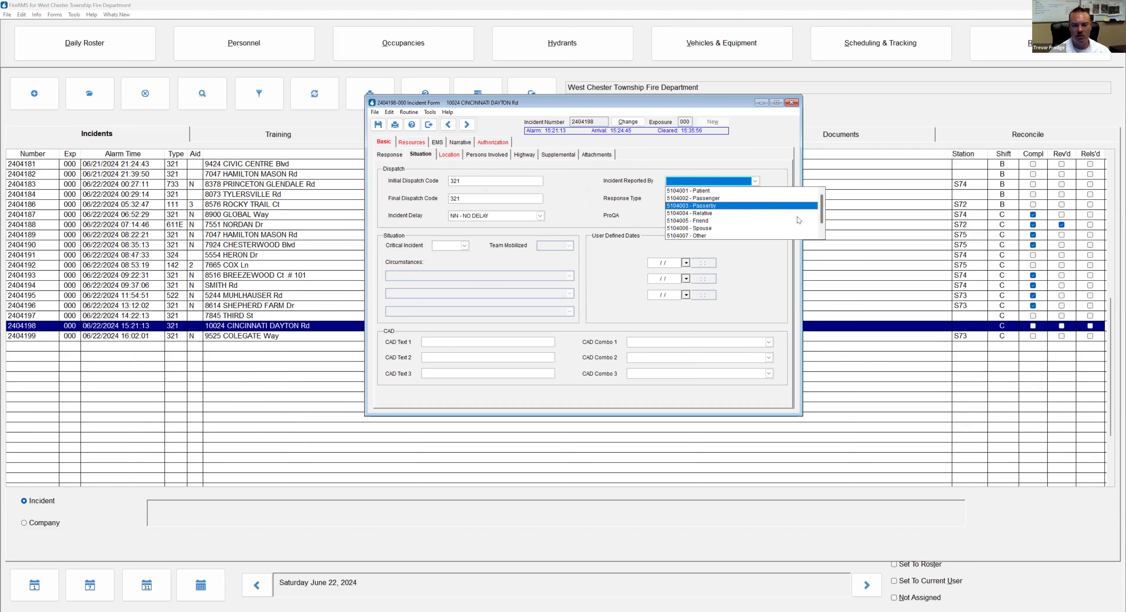
click(799, 220)
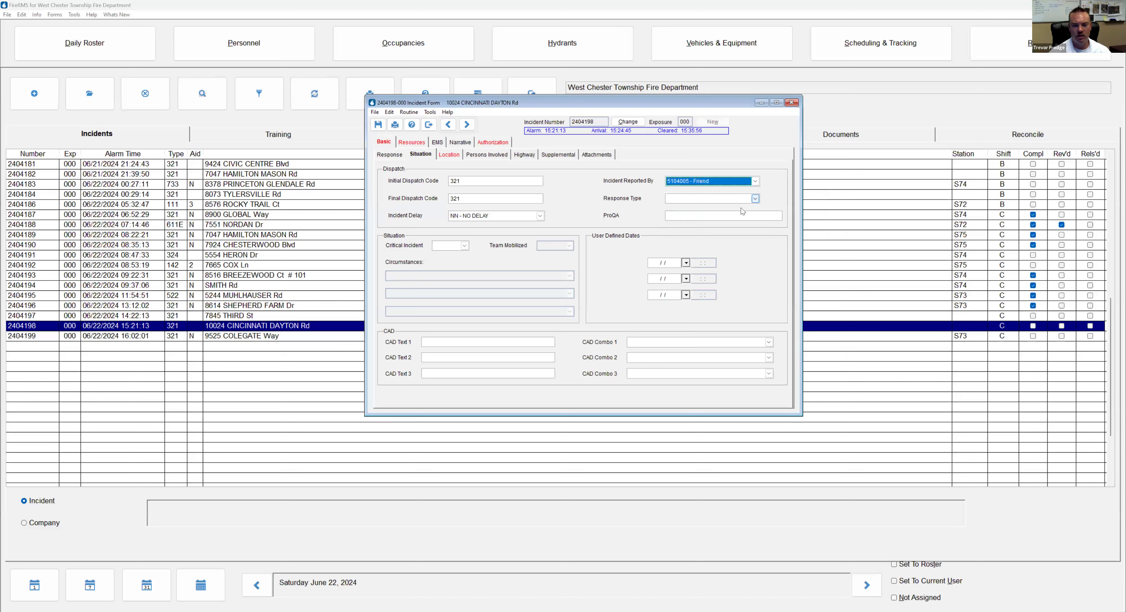
key(Tab)
key(e)
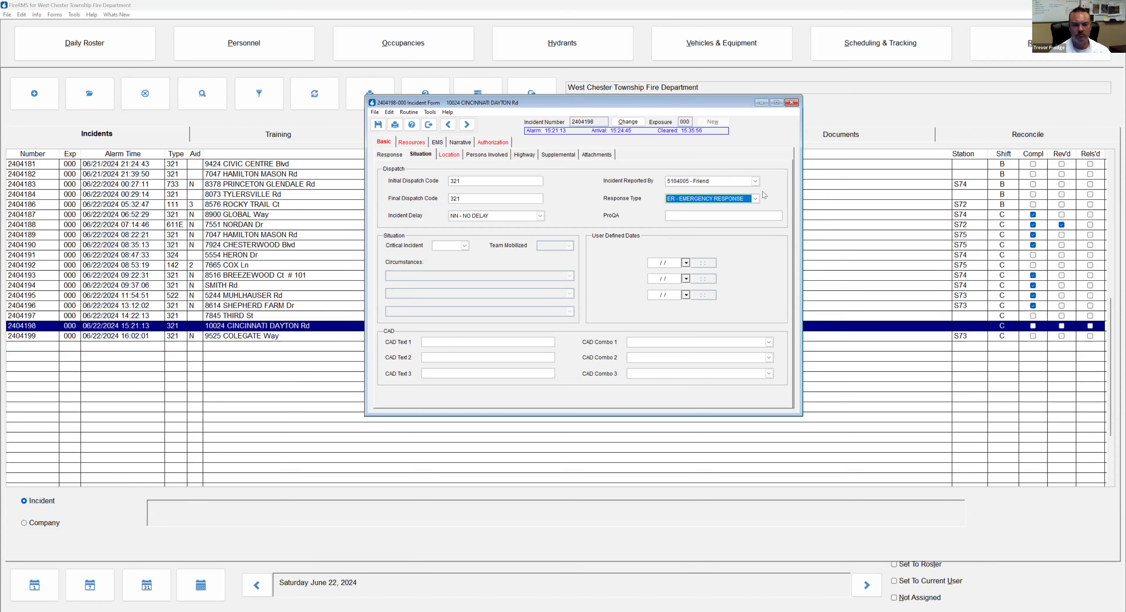
click(454, 156)
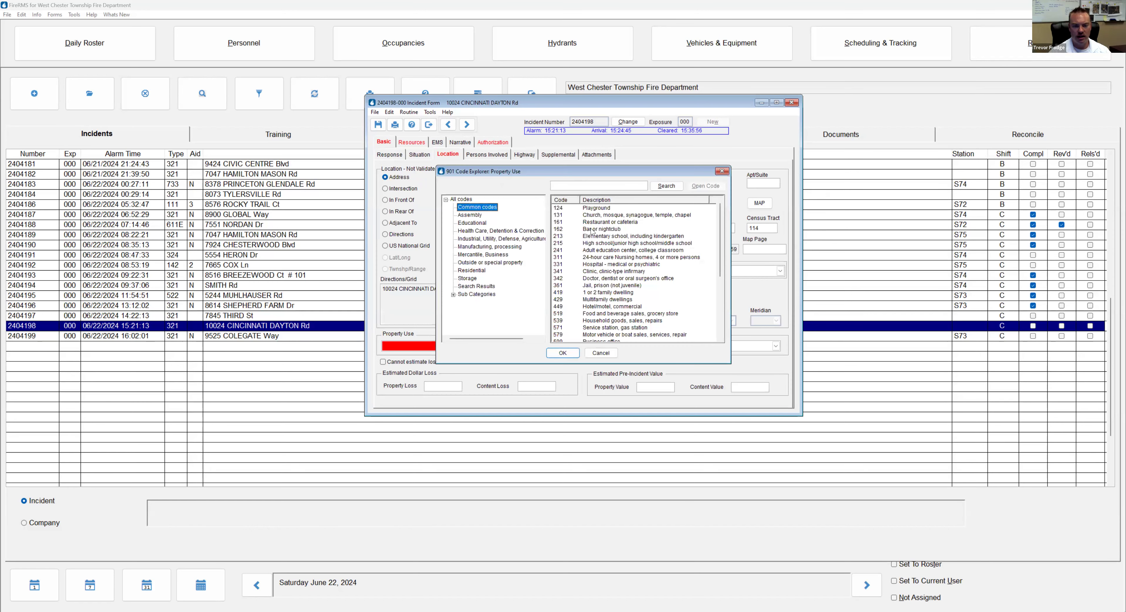
Set property use to 162 - Bar or nightclub, leaving the location type as Address
click(602, 229)
click(560, 352)
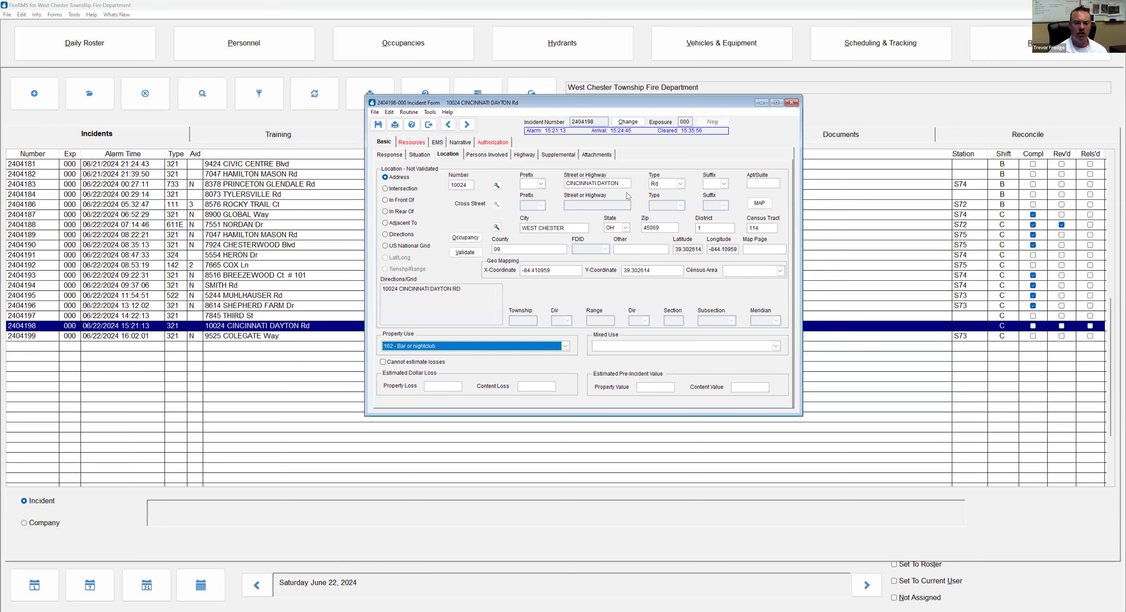
click(385, 188)
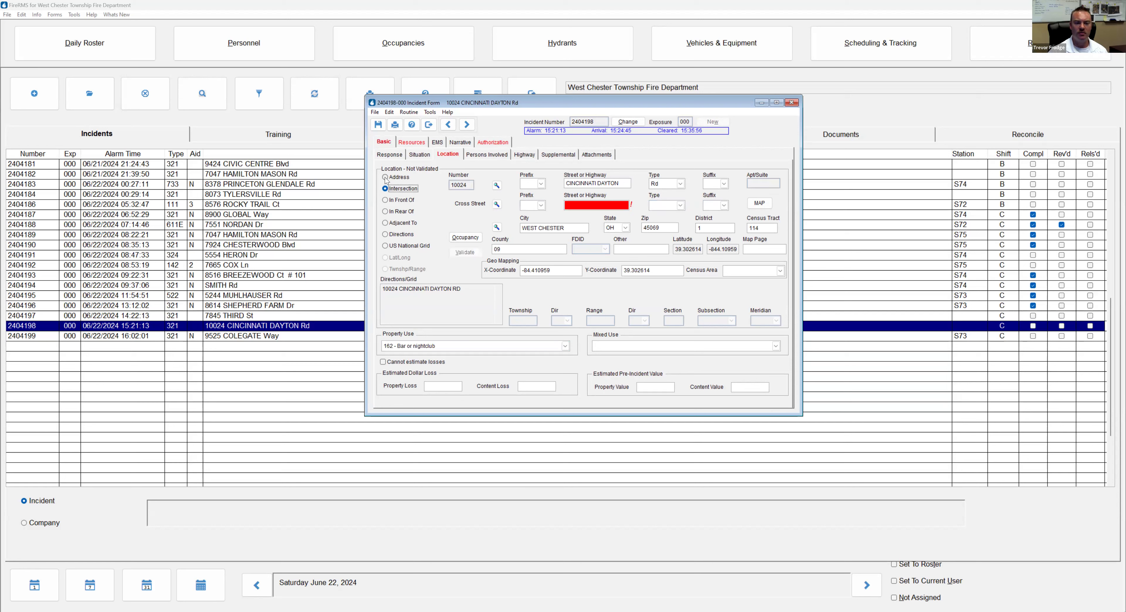
click(385, 178)
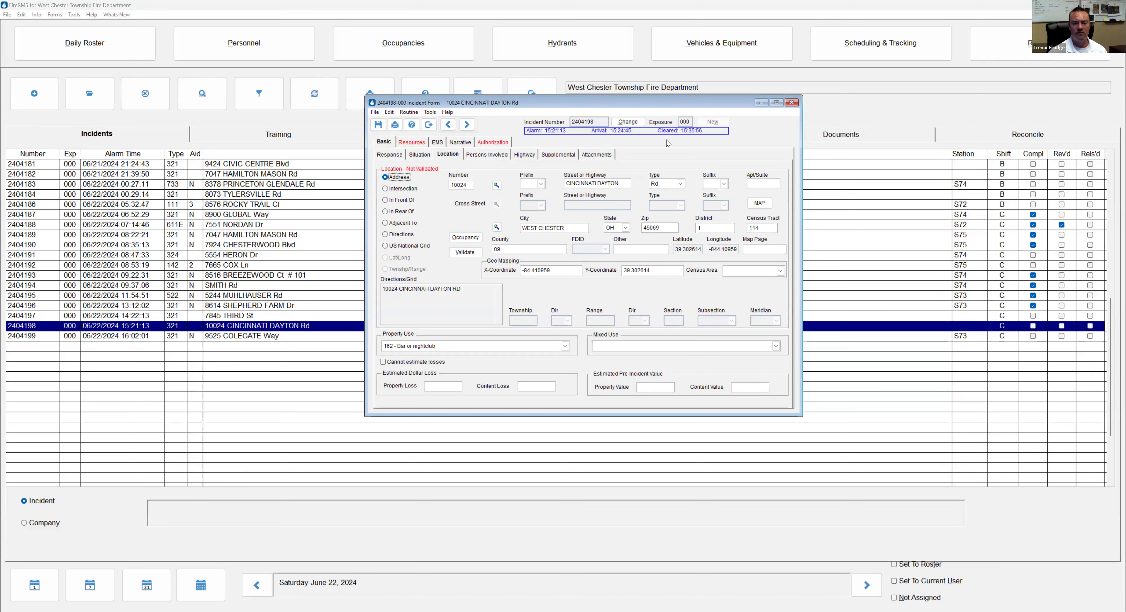
click(418, 142)
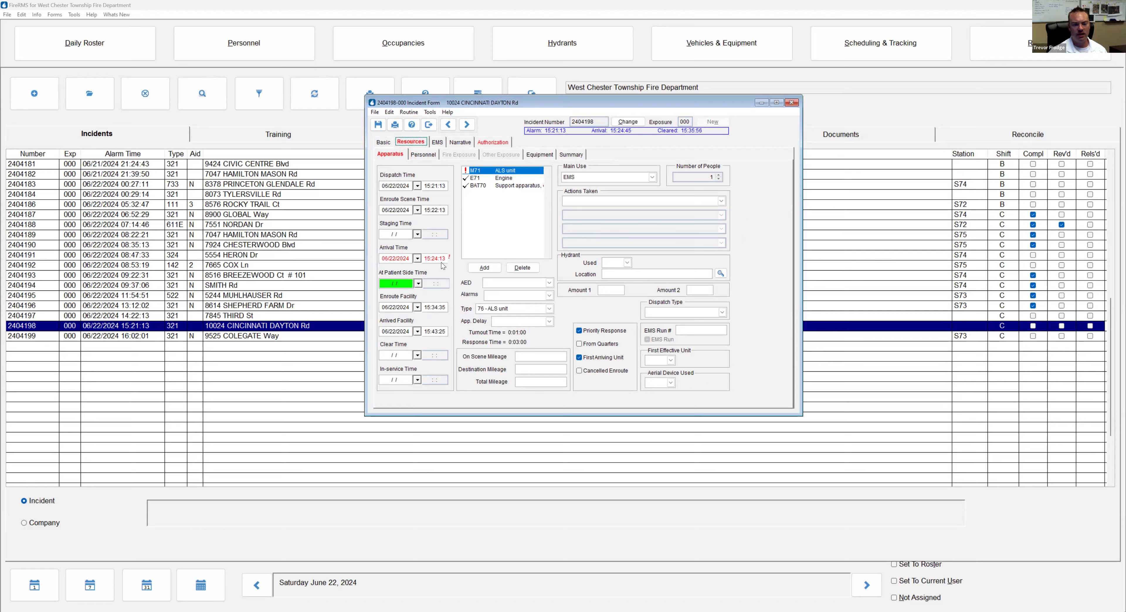
Correct the incident arrival time to 15:24:13 on Basic > Response
click(383, 144)
click(419, 141)
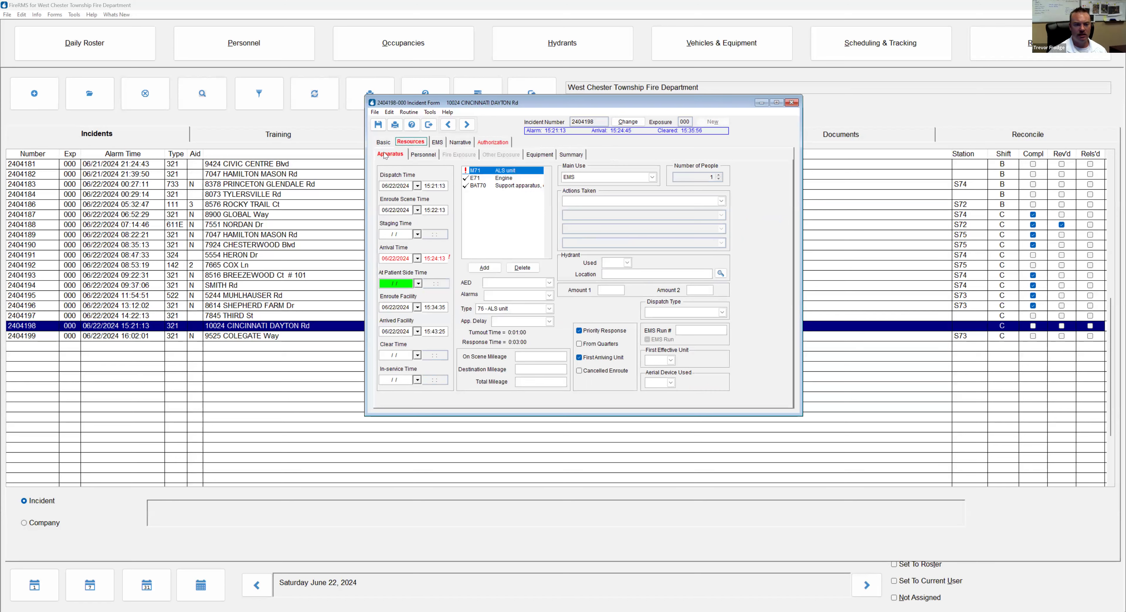
click(384, 143)
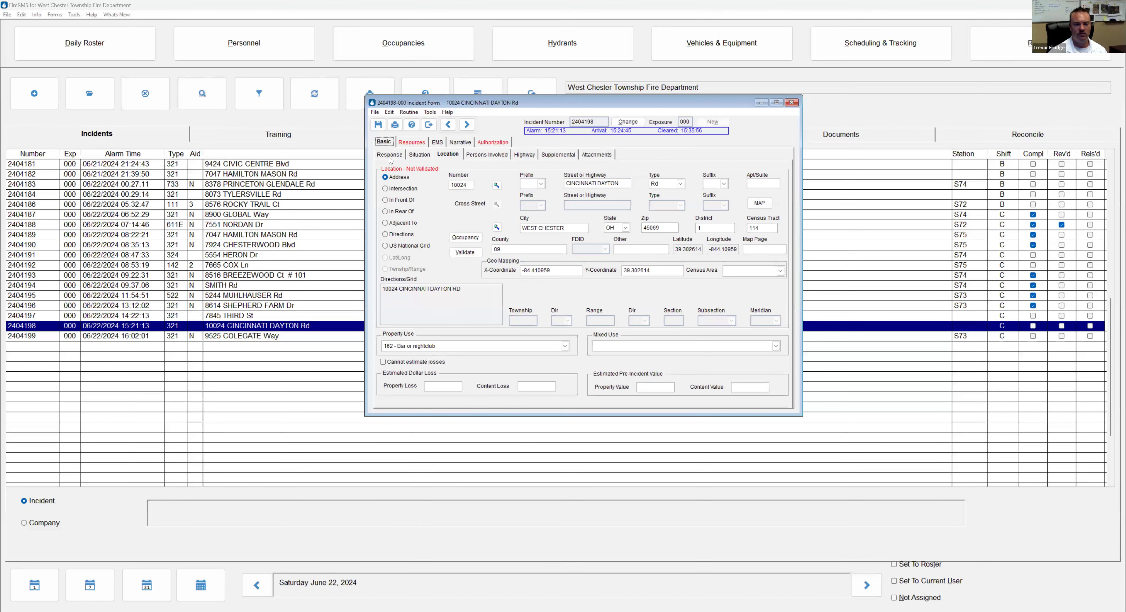
click(663, 175)
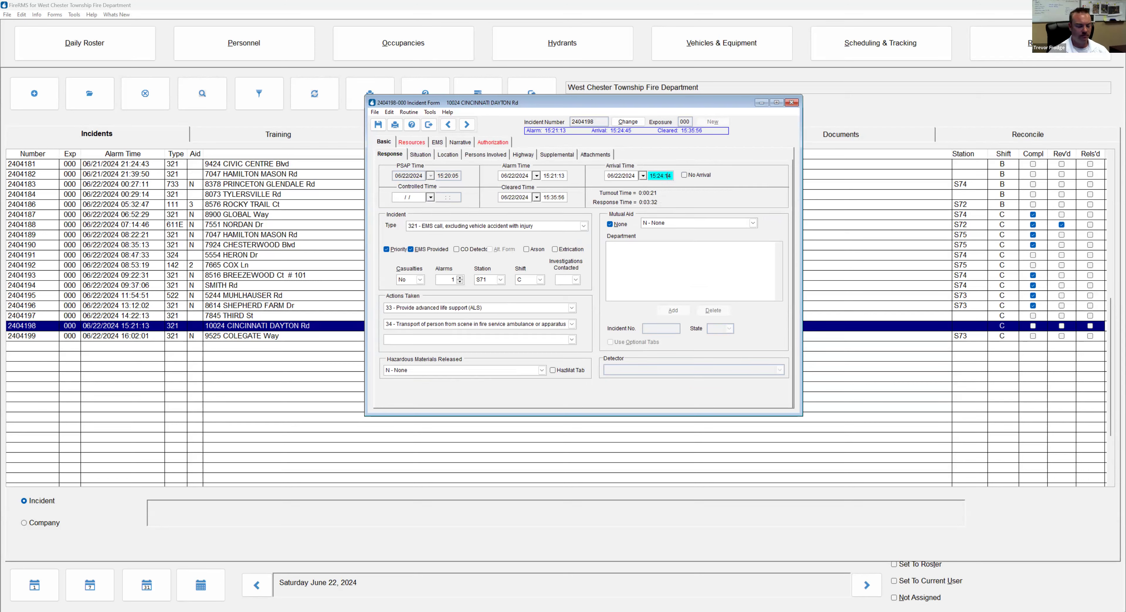
text(152413)
key(Tab)
Set M71's At Patient Side to today at 15:24:30
click(423, 142)
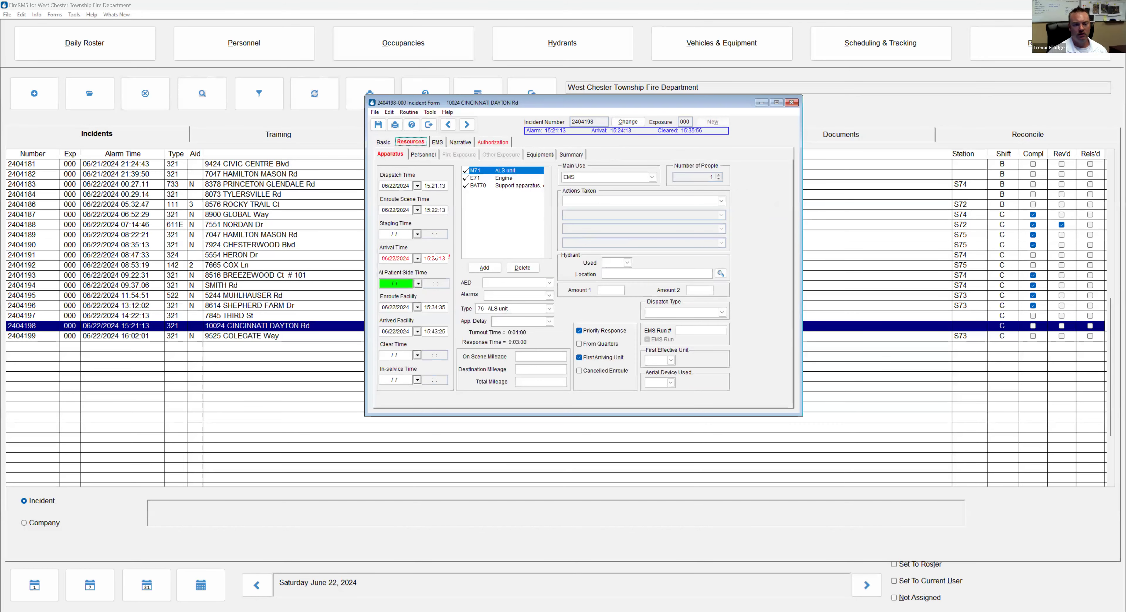
click(406, 260)
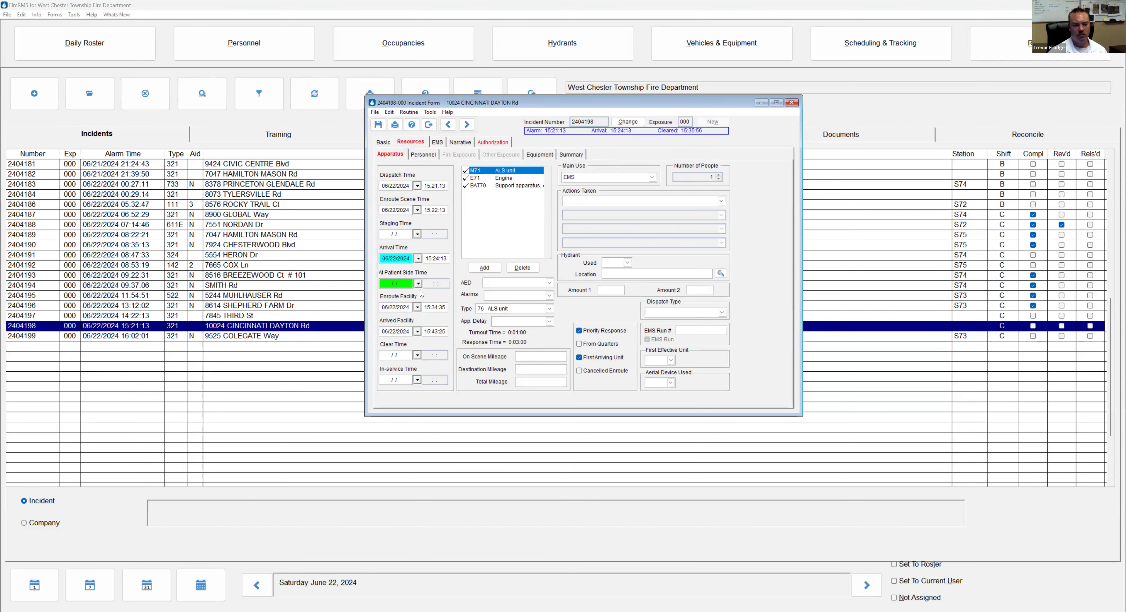
click(419, 283)
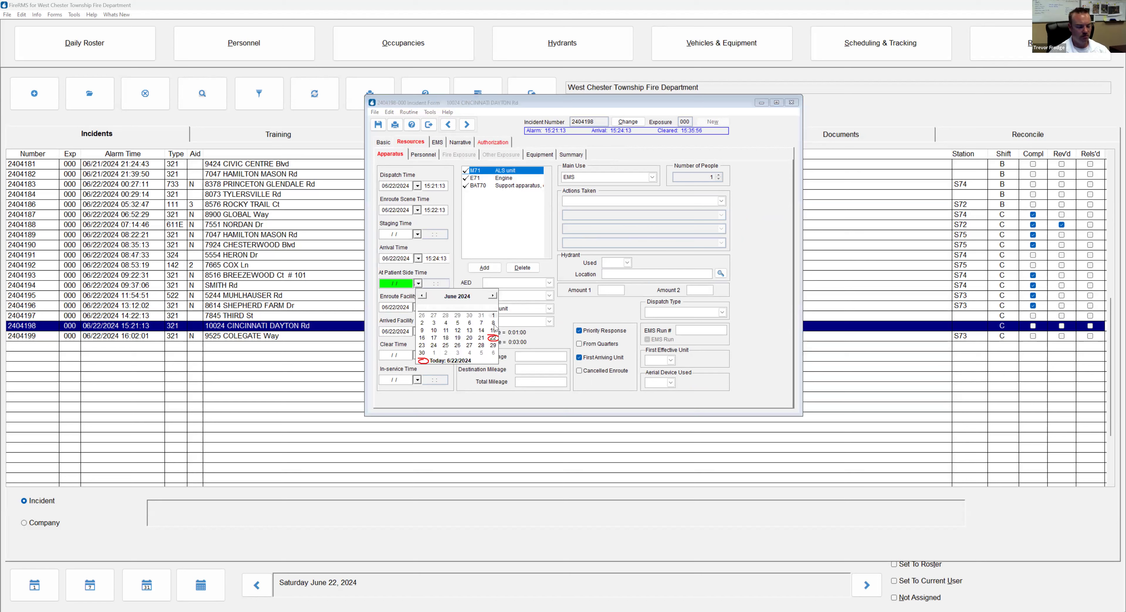
click(493, 338)
key(Tab)
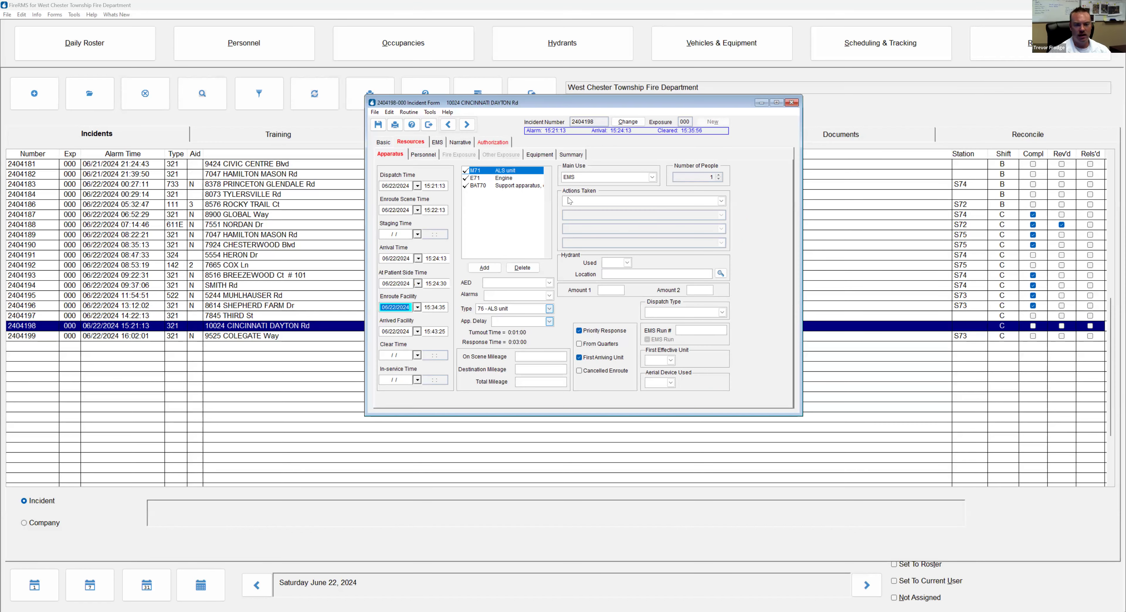
Give M71 actions taken 33 (ALS) and 34 (transport) and mark it From Quarters
click(569, 200)
text(33)
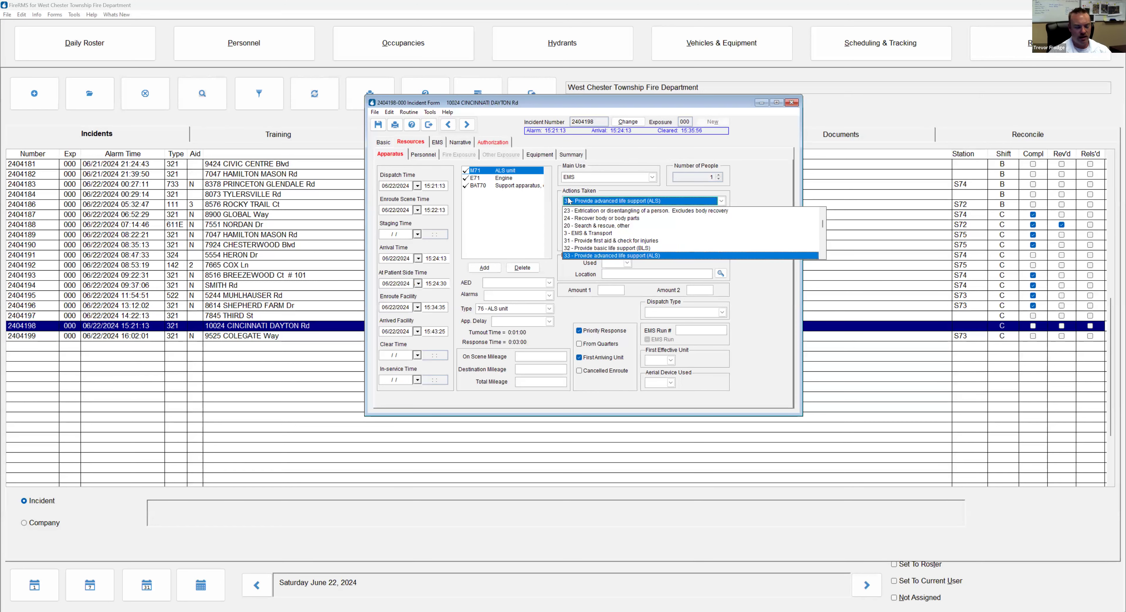
key(Tab)
text(34)
key(Tab)
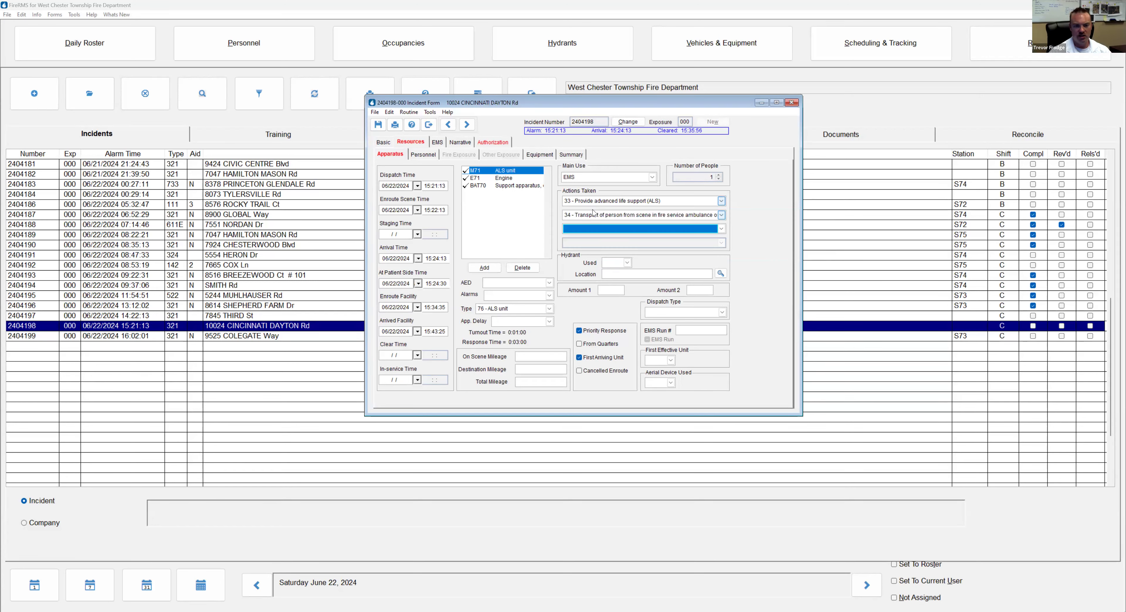
click(603, 344)
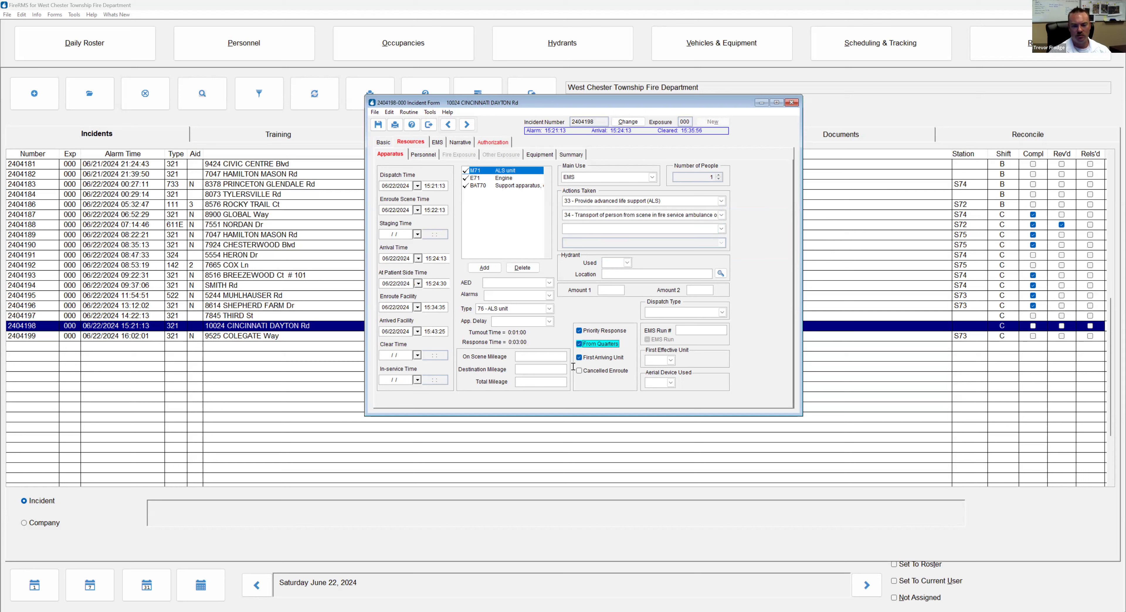
click(431, 158)
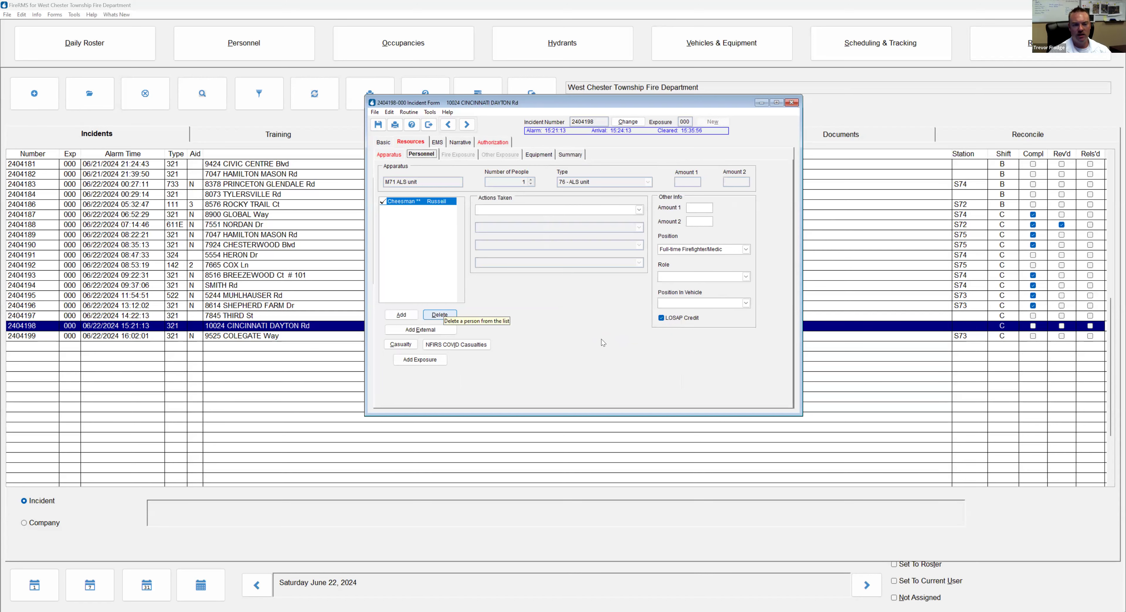
Remove the wrongly listed crew member from M71 and add a firefighter from the S names
key(Return)
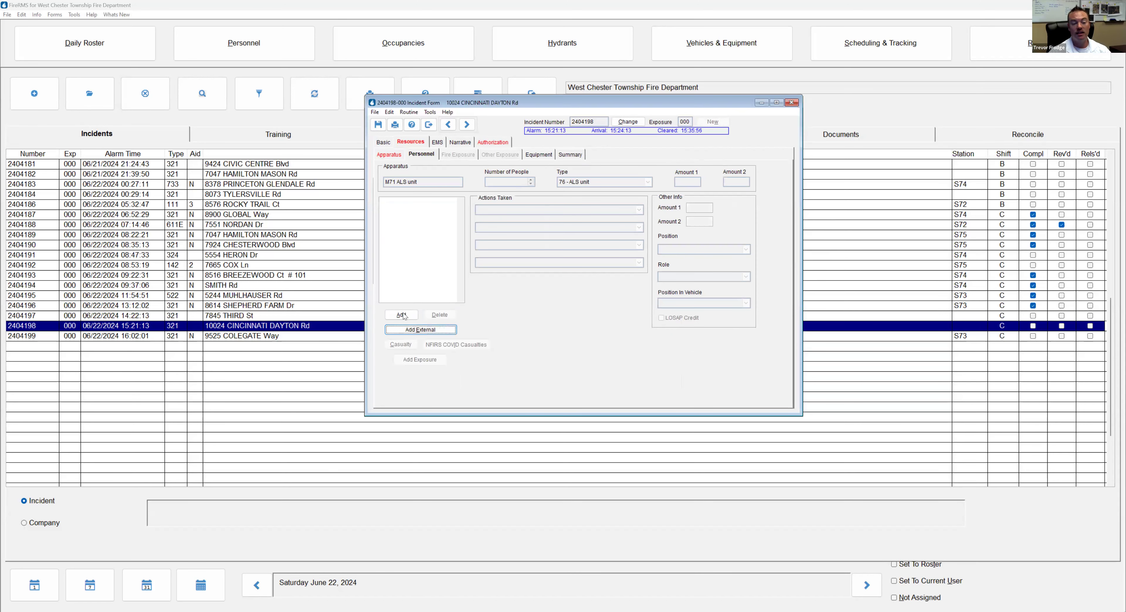
click(401, 315)
scroll(443, 308, down, 1)
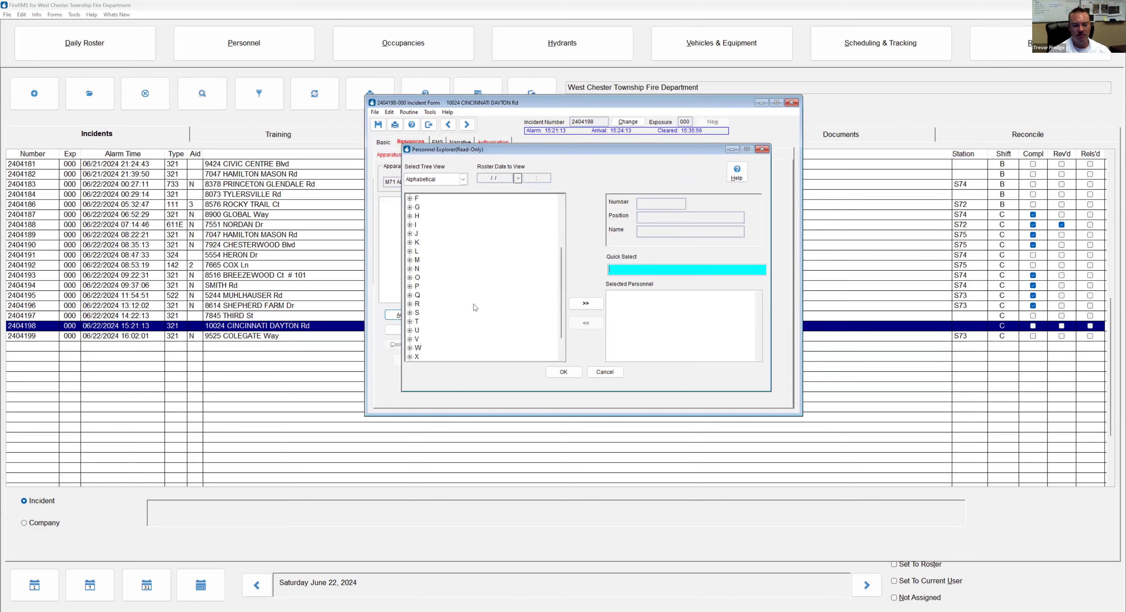
double_click(476, 311)
click(501, 303)
double_click(501, 304)
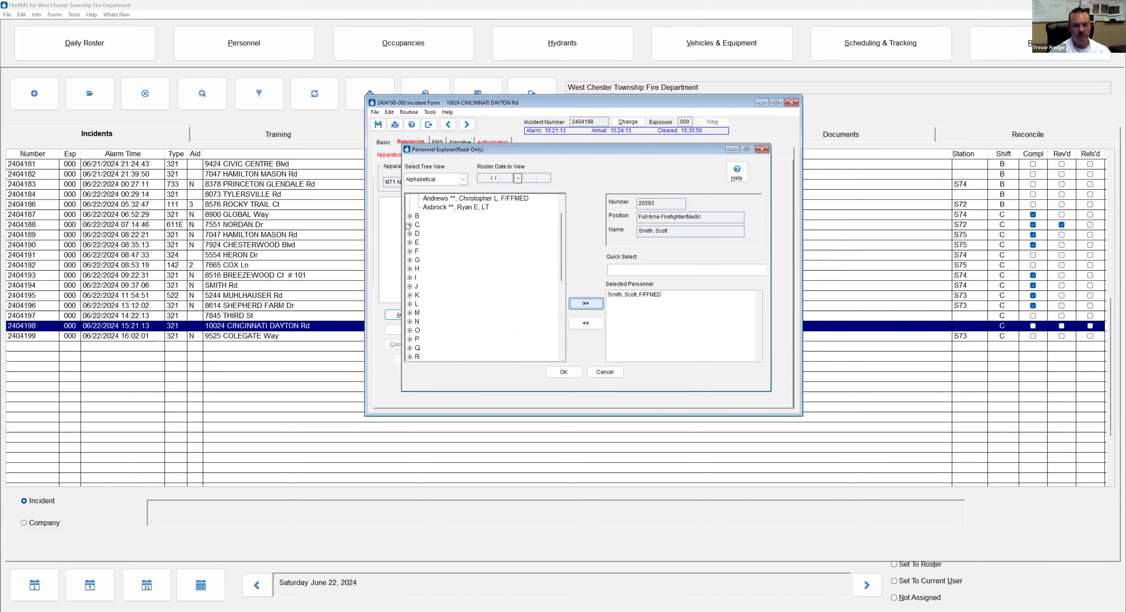
Add a second firefighter from the C names, record actions 33 and 34, and view the narrative
click(410, 225)
double_click(439, 250)
click(563, 372)
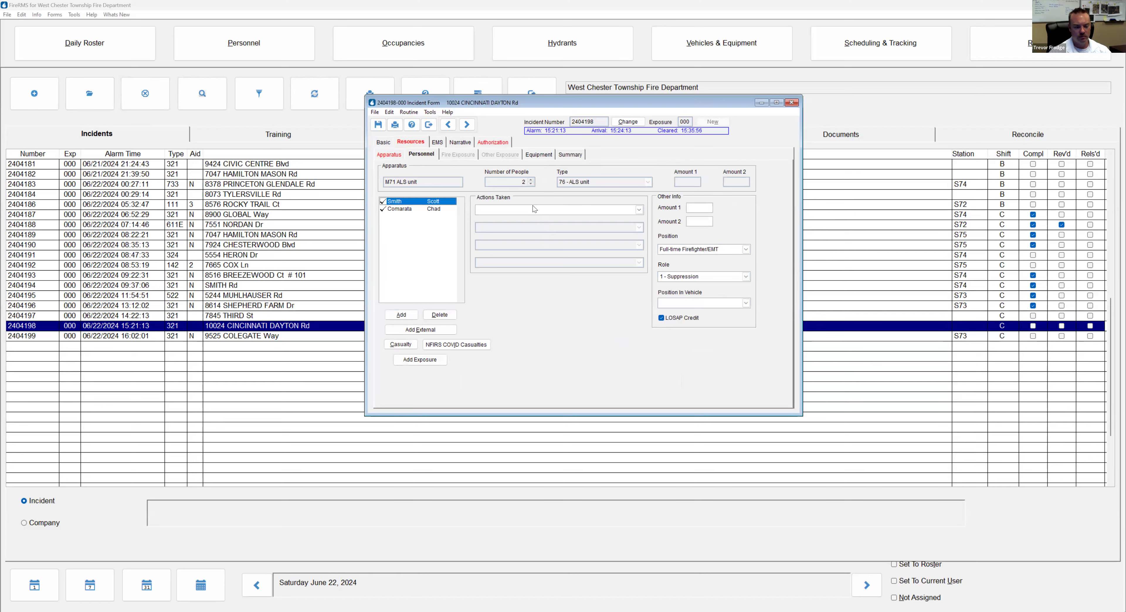
click(408, 209)
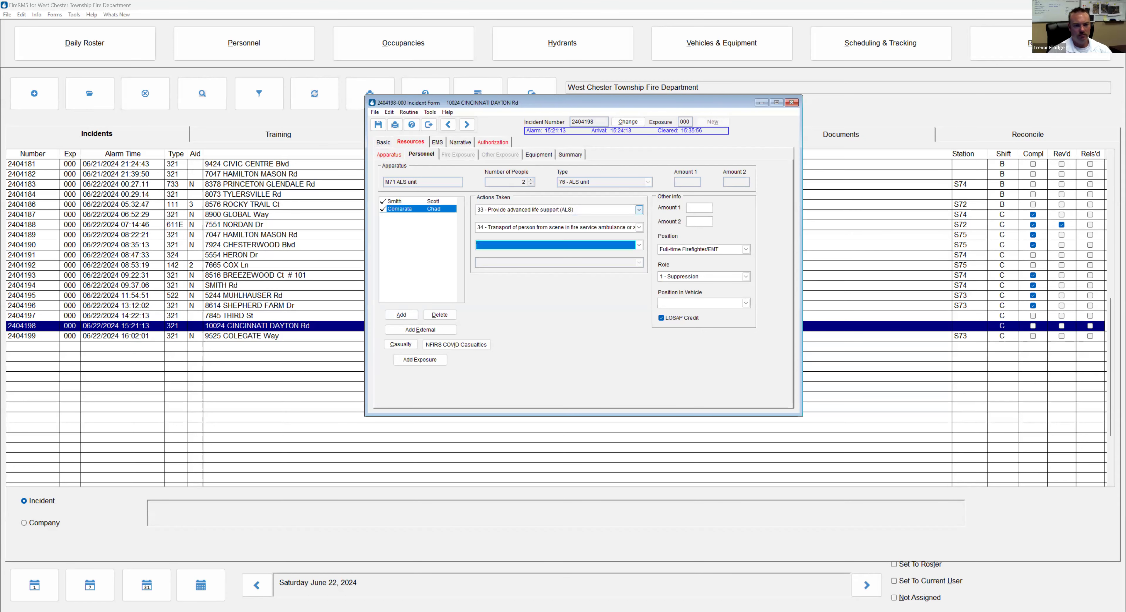
click(459, 143)
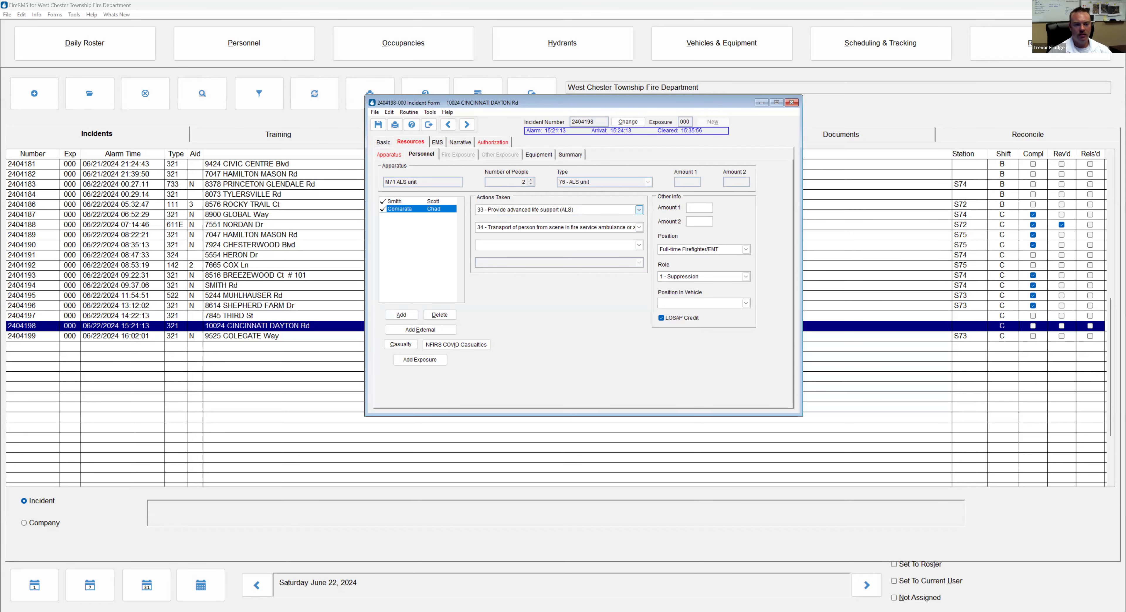
Switch incident 2404198's report to its Authorization page
click(495, 144)
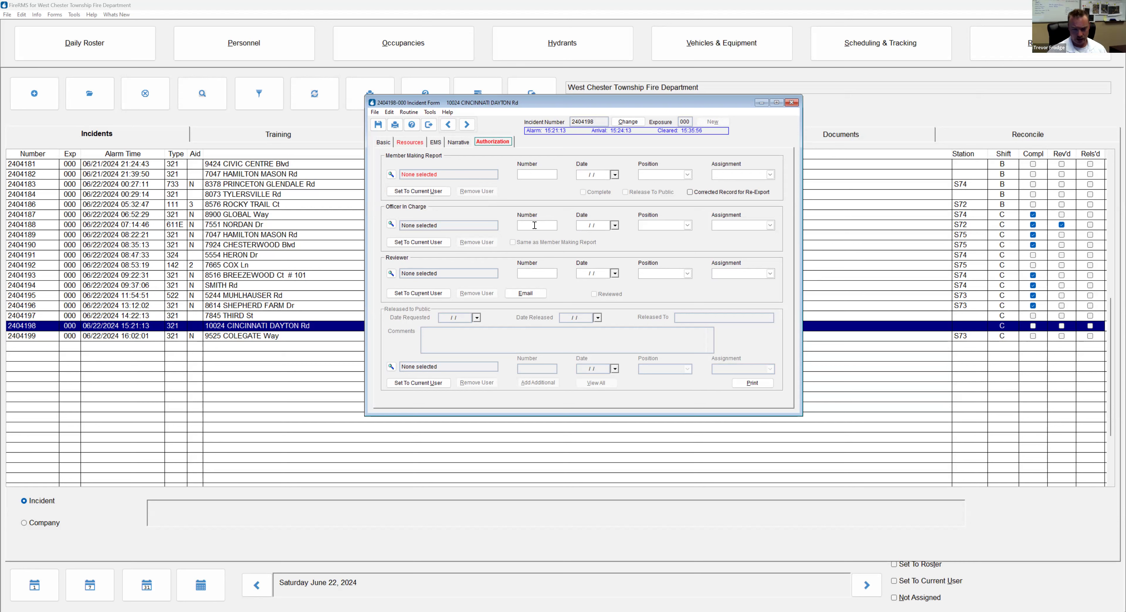
Look up the reporting member and LT officer in charge by number, accepting the 06/22/2024 date
click(530, 175)
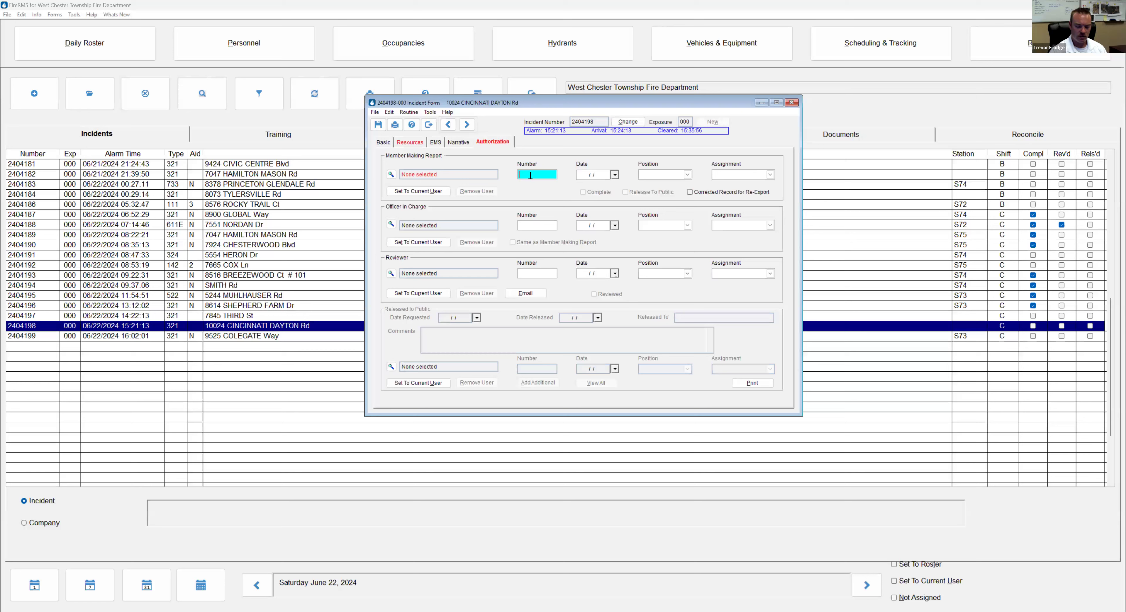
text(20)
key(Tab)
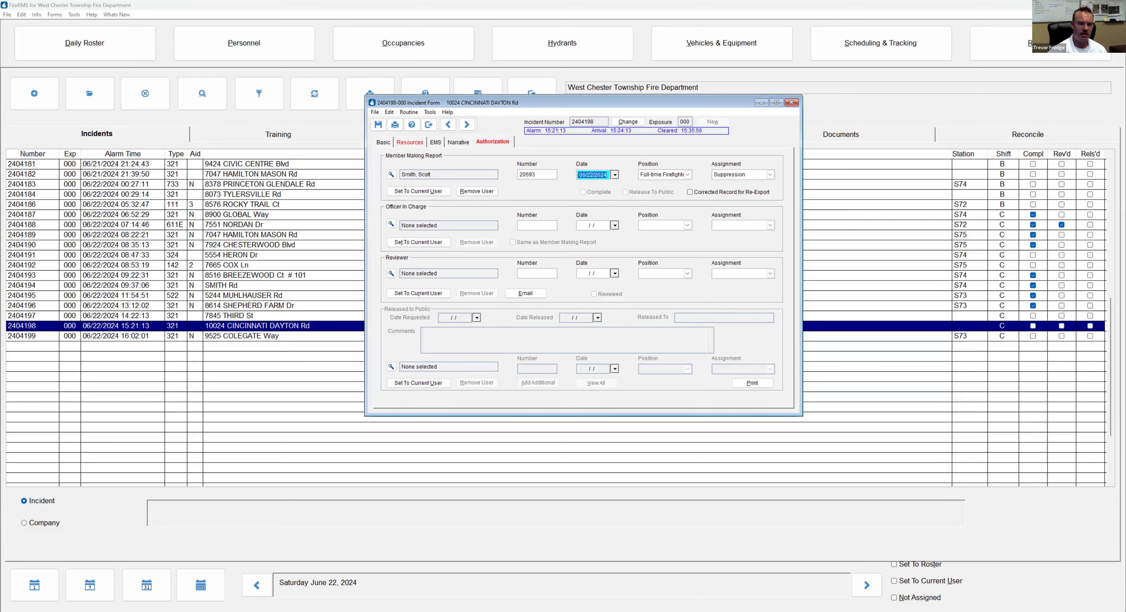
click(540, 224)
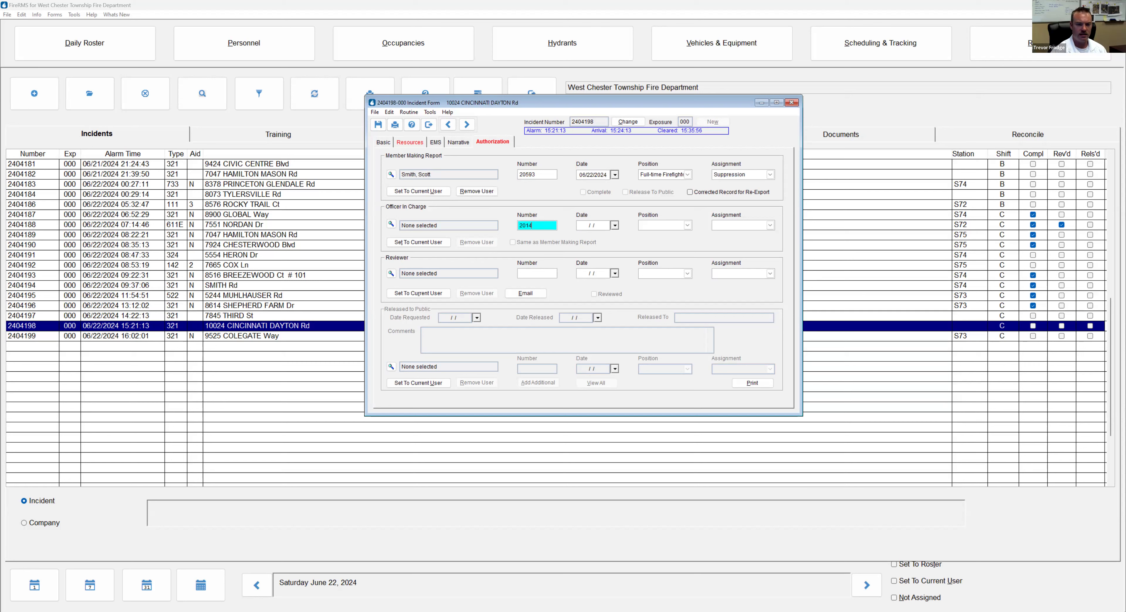
key(Tab)
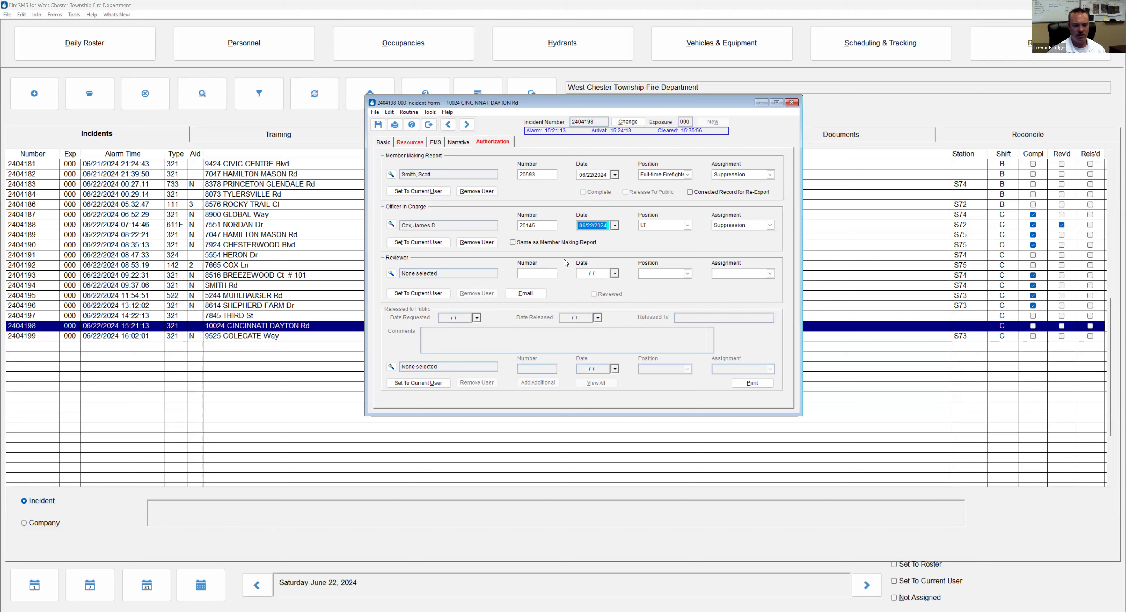
click(435, 155)
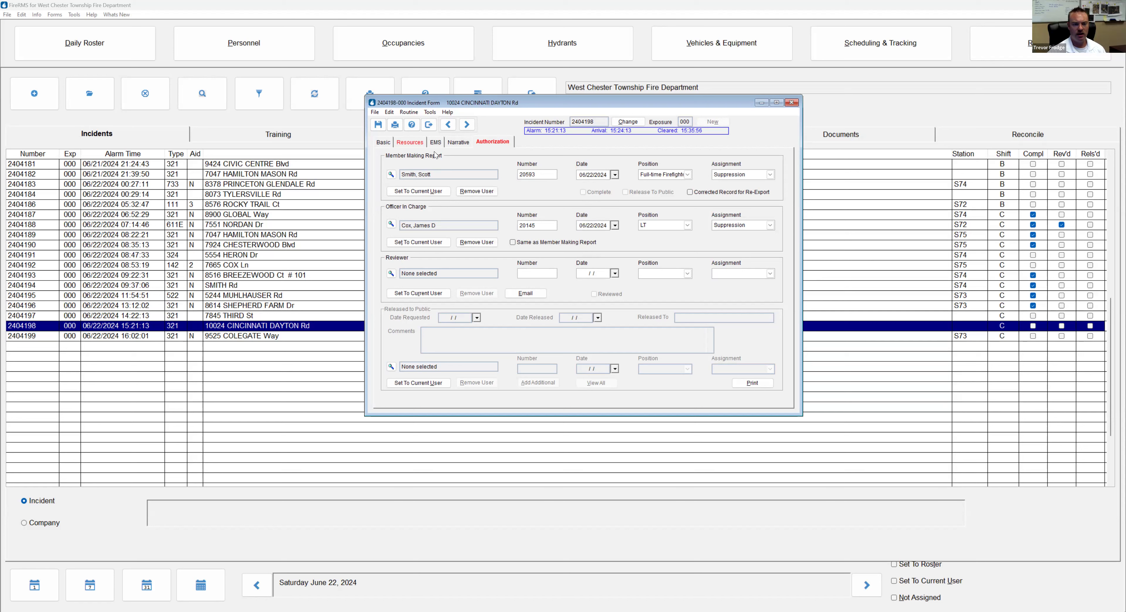
click(383, 143)
click(492, 142)
Scroll down the Authorization page of incident 2404198
scroll(471, 189, down, 1)
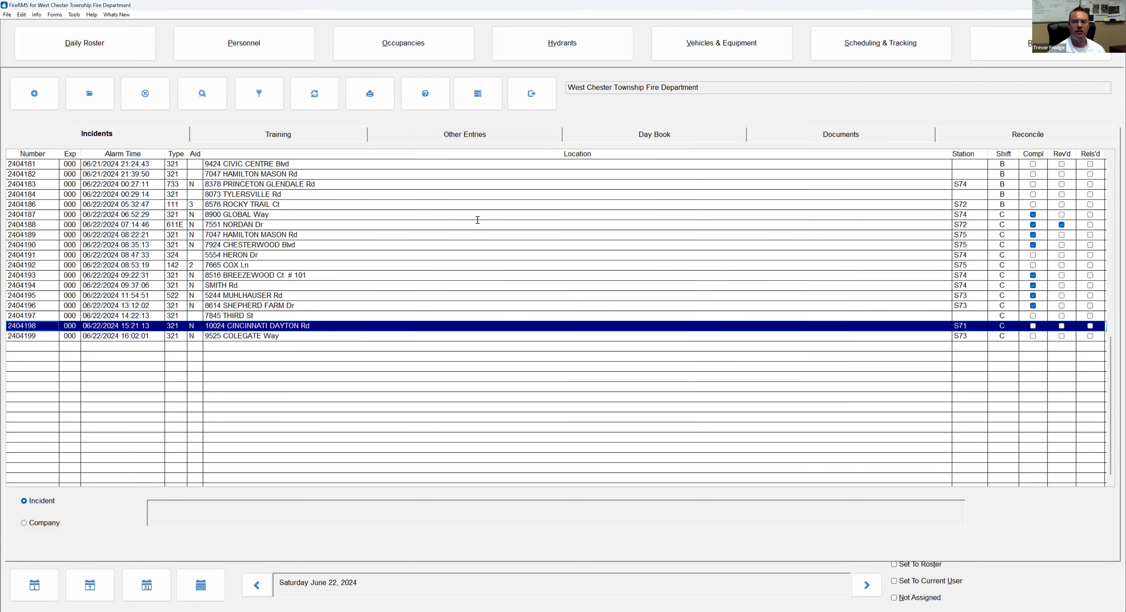